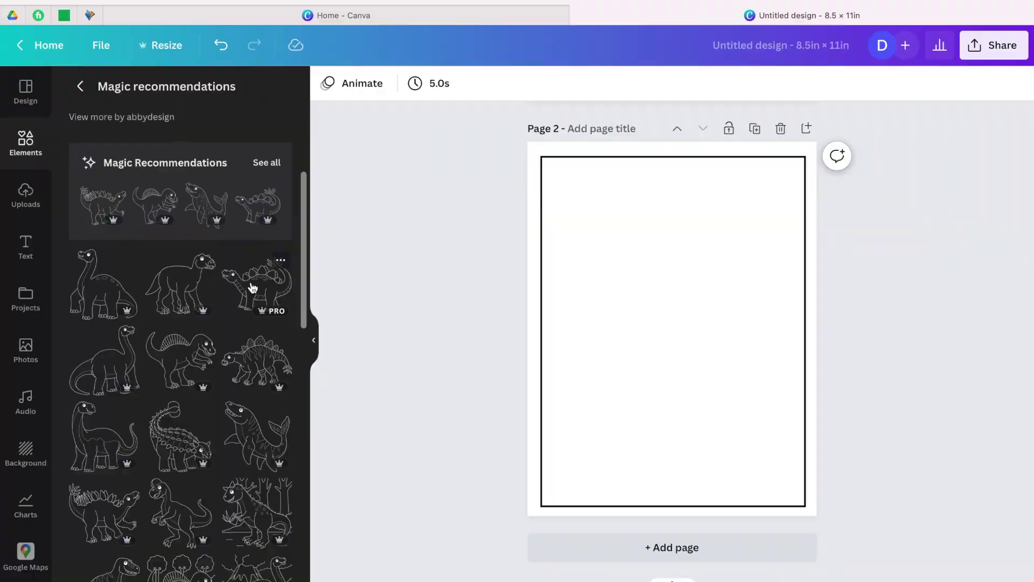
Step: Add the dinosaur line-art graphic to the page and enlarge it
{"action": "left_click", "coordinate": [252, 288]}
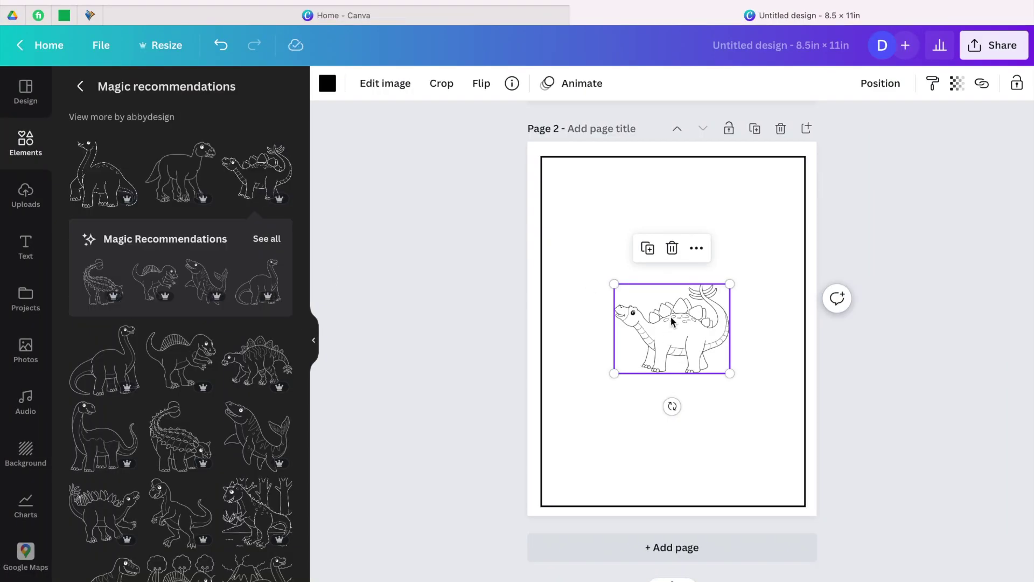
{"action": "left_click_drag", "start_coordinate": [614, 285], "coordinate": [570, 213]}
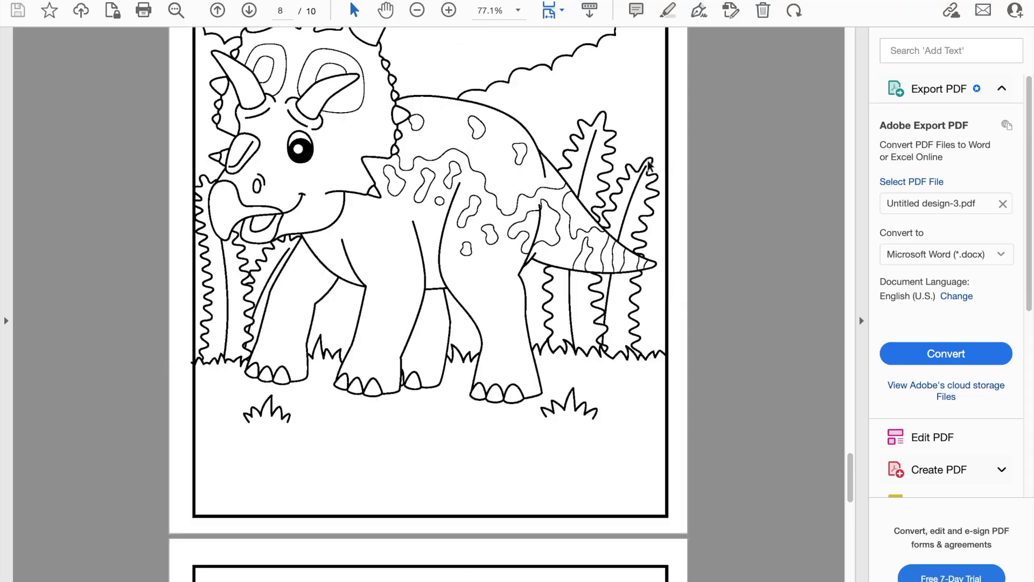
{"action": "scroll", "coordinate": [650, 166], "scroll_direction": "up", "scroll_amount": 5}
{"action": "scroll", "coordinate": [650, 167], "scroll_direction": "up", "scroll_amount": 20}
{"action": "scroll", "coordinate": [649, 166], "scroll_direction": "up", "scroll_amount": 5}
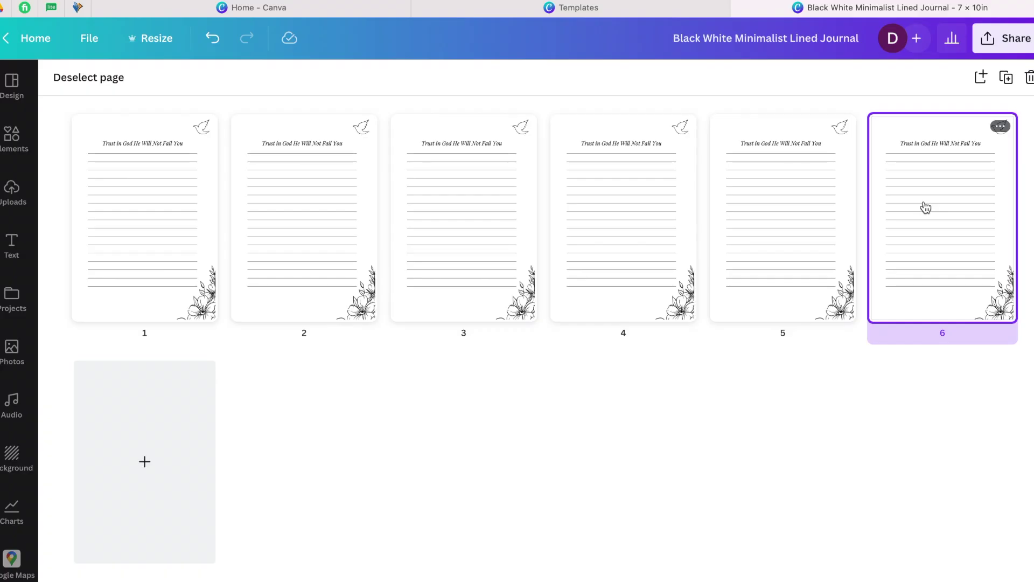
Step: Duplicate page 6 into page 7, select all pages in the grid, and expand the video description
{"action": "key", "text": "super+d"}
{"action": "key", "text": "super+d"}
{"action": "key", "text": "super+d"}
{"action": "key", "text": "super+d"}
{"action": "key", "text": "super+d"}
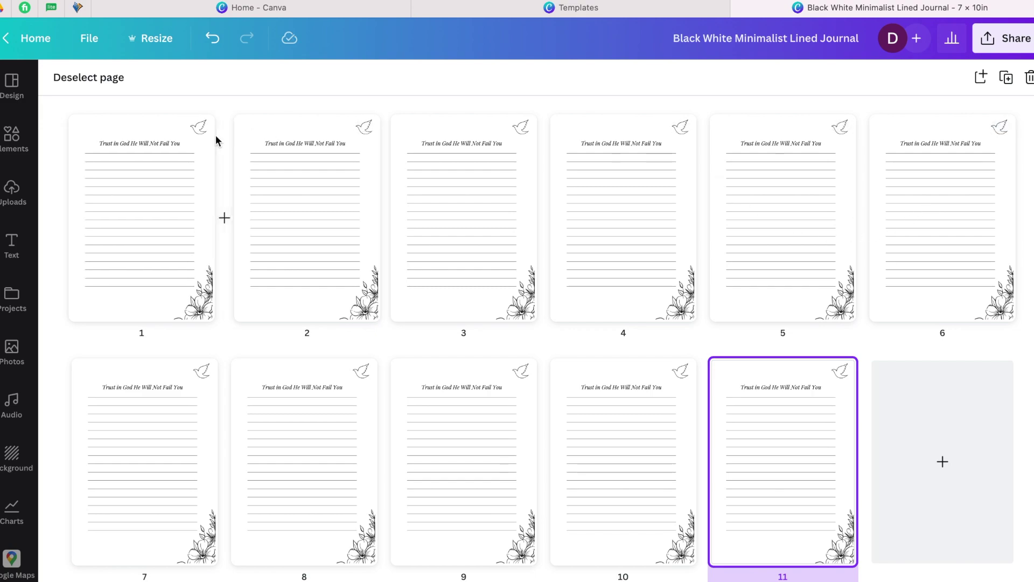
{"action": "left_click_drag", "start_coordinate": [62, 107], "coordinate": [969, 549]}
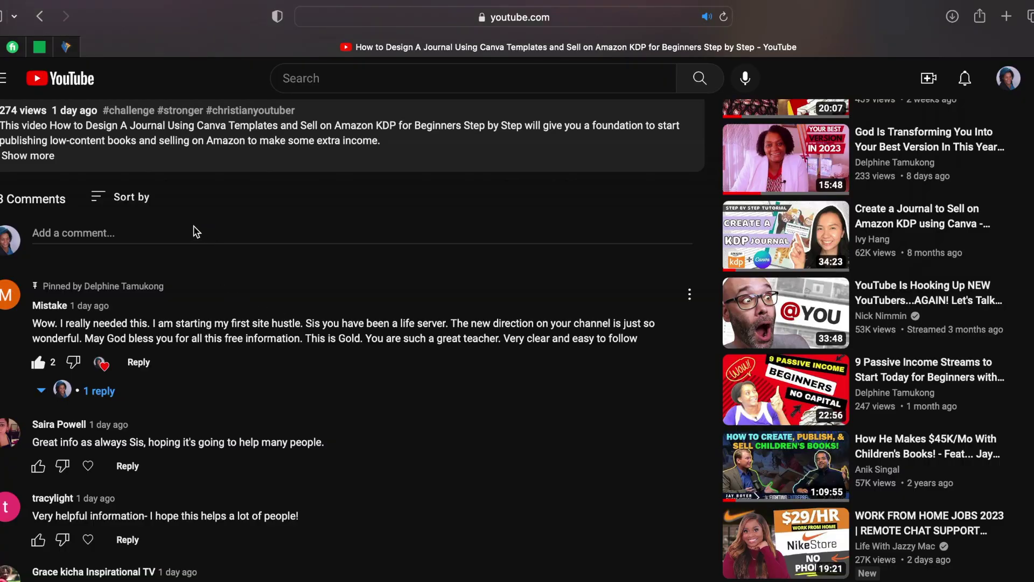
{"action": "scroll", "coordinate": [197, 232], "scroll_direction": "up", "scroll_amount": 3}
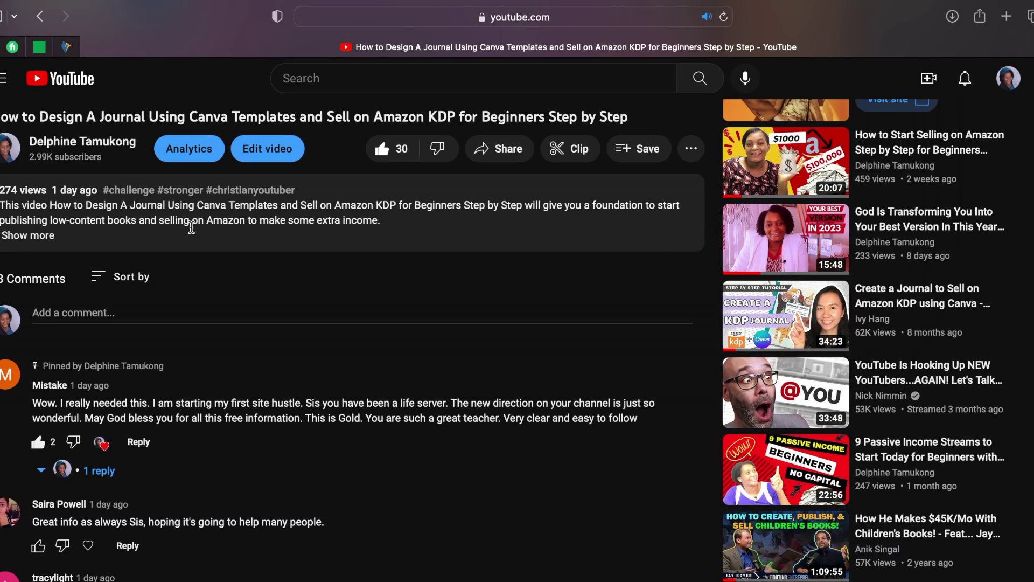
{"action": "left_click", "coordinate": [49, 238]}
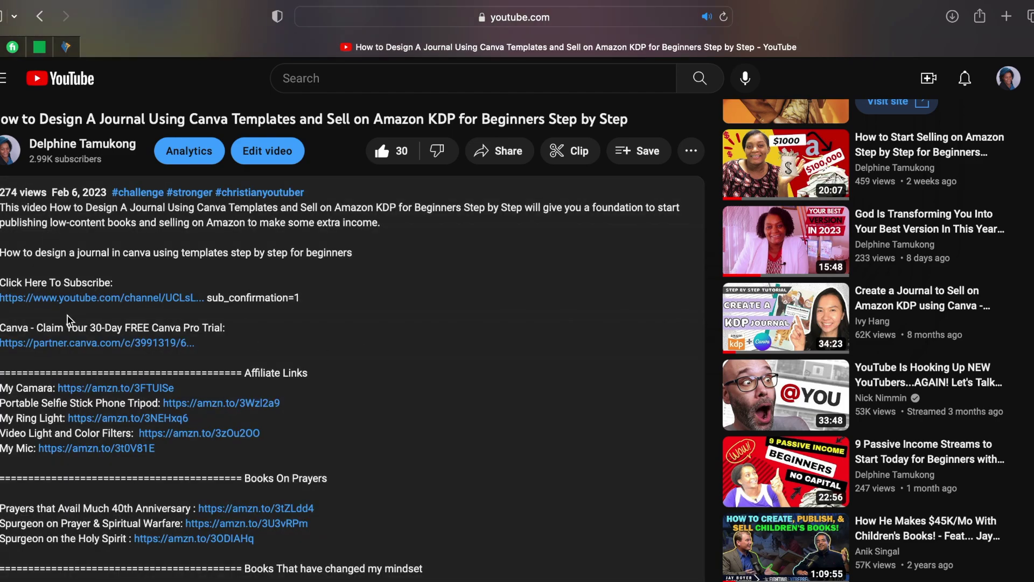
Step: In a new browser tab, enter 'can' to load the Canva home page
{"action": "key", "text": "super+t"}
{"action": "type", "text": "can"}
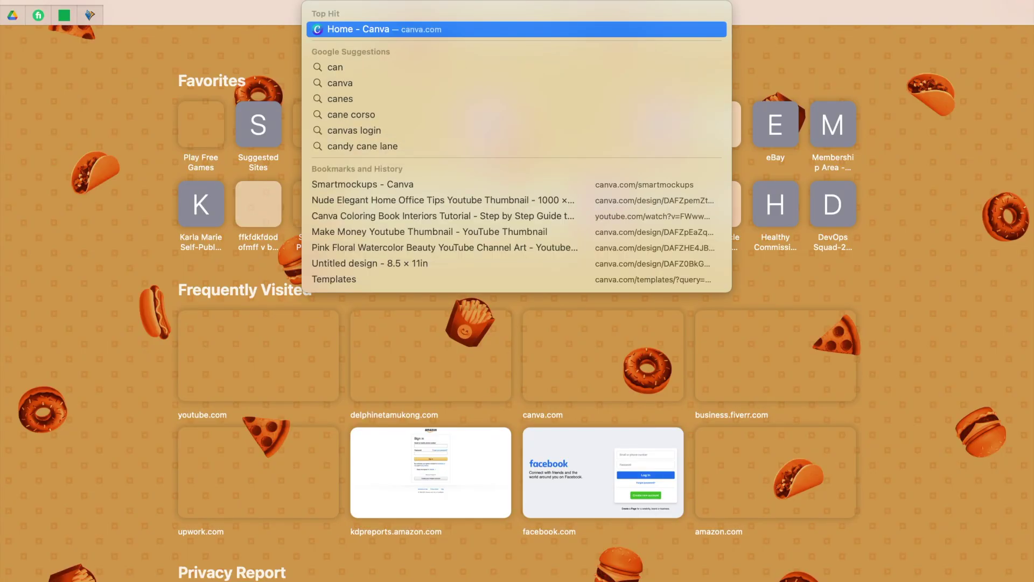
{"action": "key", "text": "Return"}
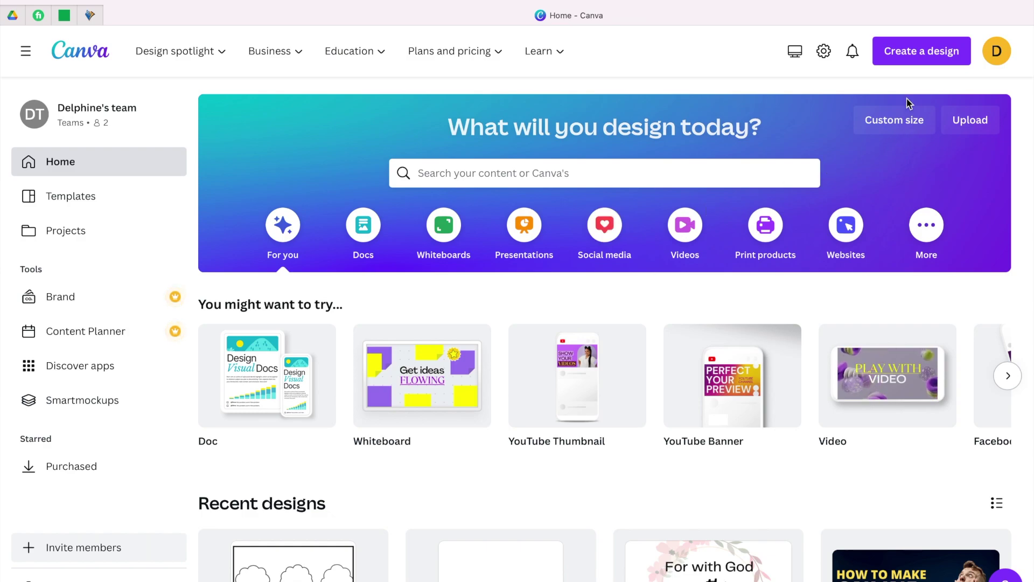
Step: Create a custom-size design measuring 8.5 × 11 inches
{"action": "left_click", "coordinate": [892, 121]}
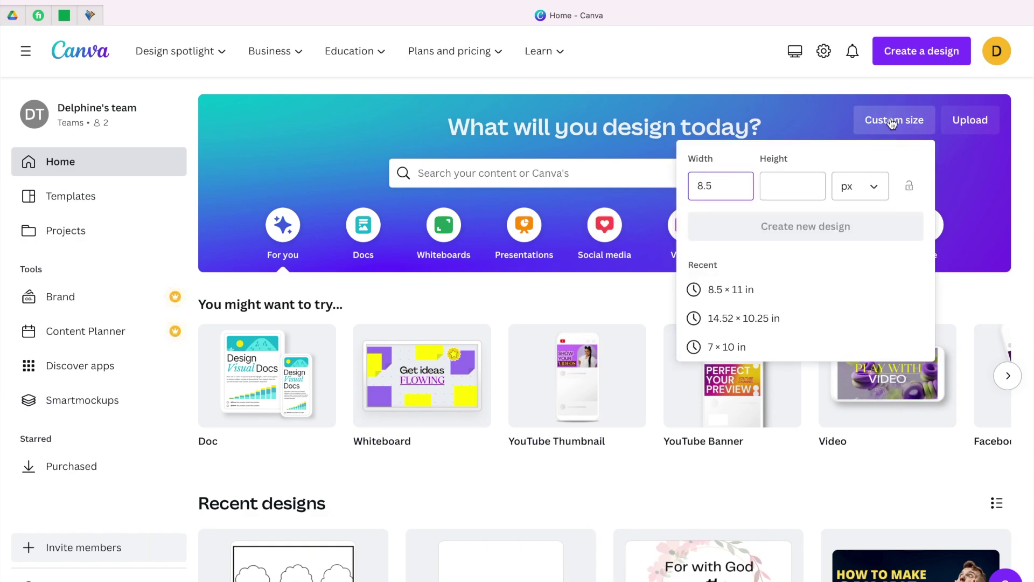
{"action": "left_click", "coordinate": [876, 188]}
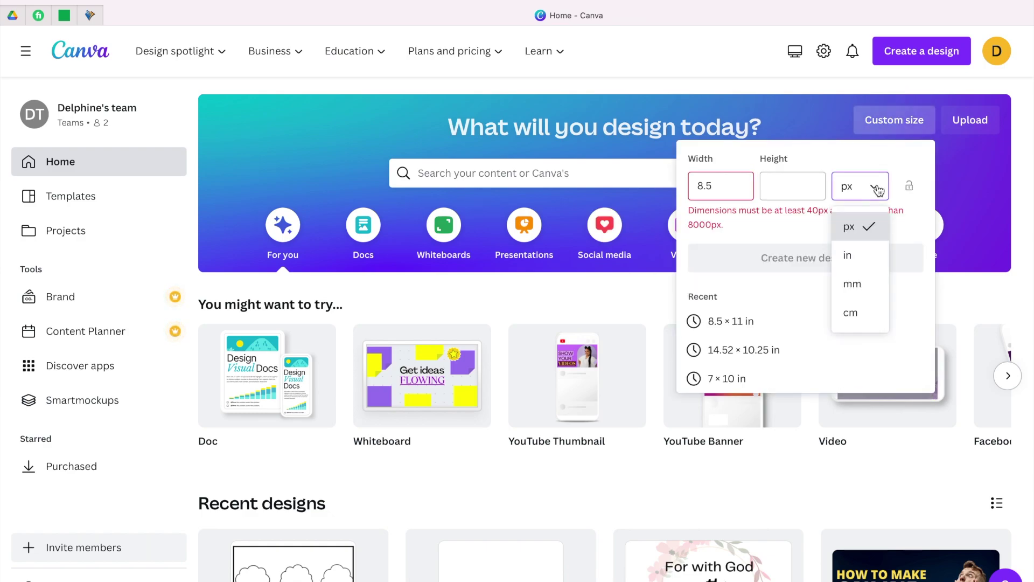
{"action": "left_click", "coordinate": [854, 252]}
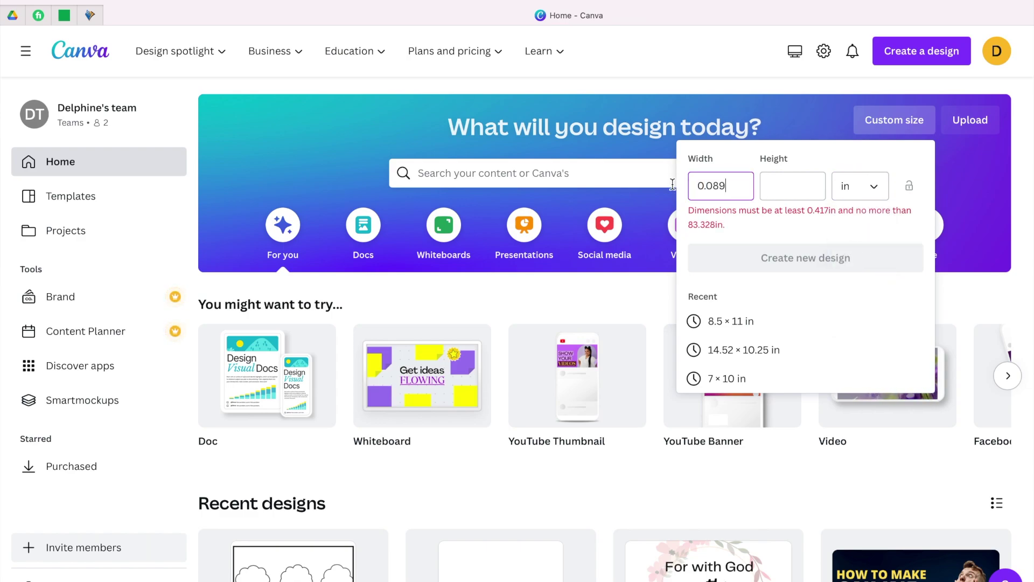
{"action": "left_click", "coordinate": [730, 321]}
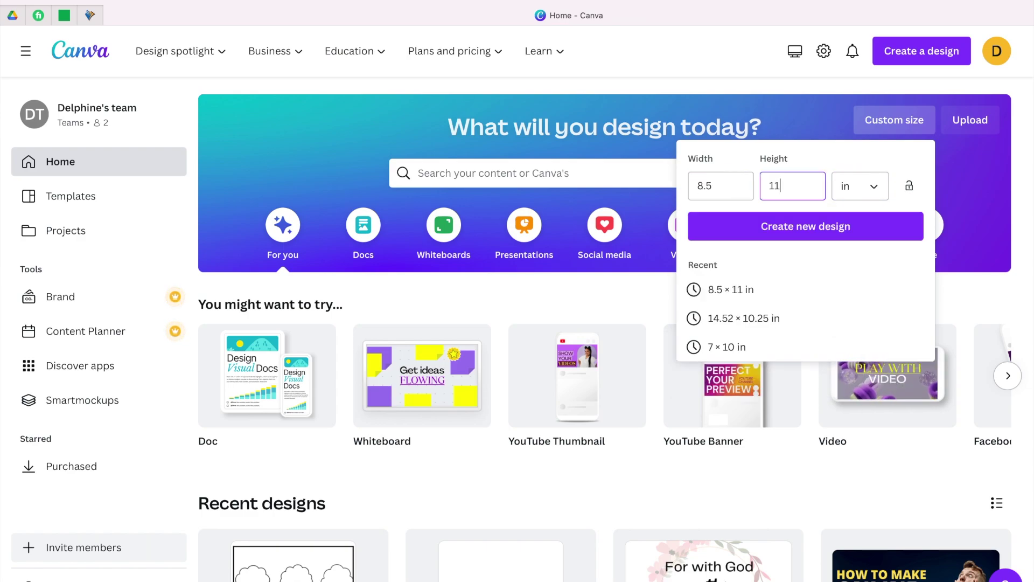
{"action": "left_click", "coordinate": [799, 227]}
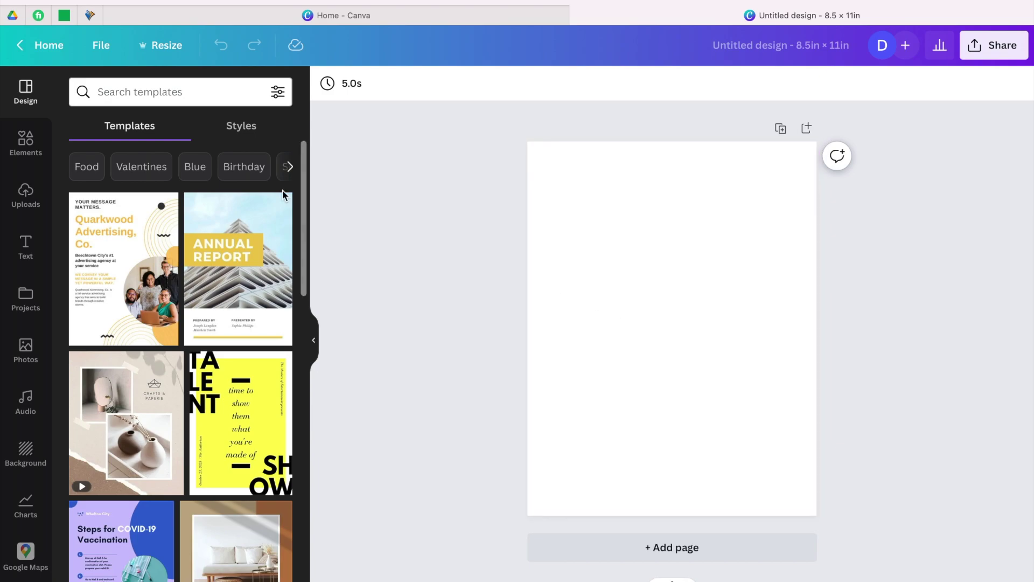
Step: Add a square from Elements and stretch it to about 7.8 × 10.3 in, nearly filling the page
{"action": "left_click", "coordinate": [26, 143]}
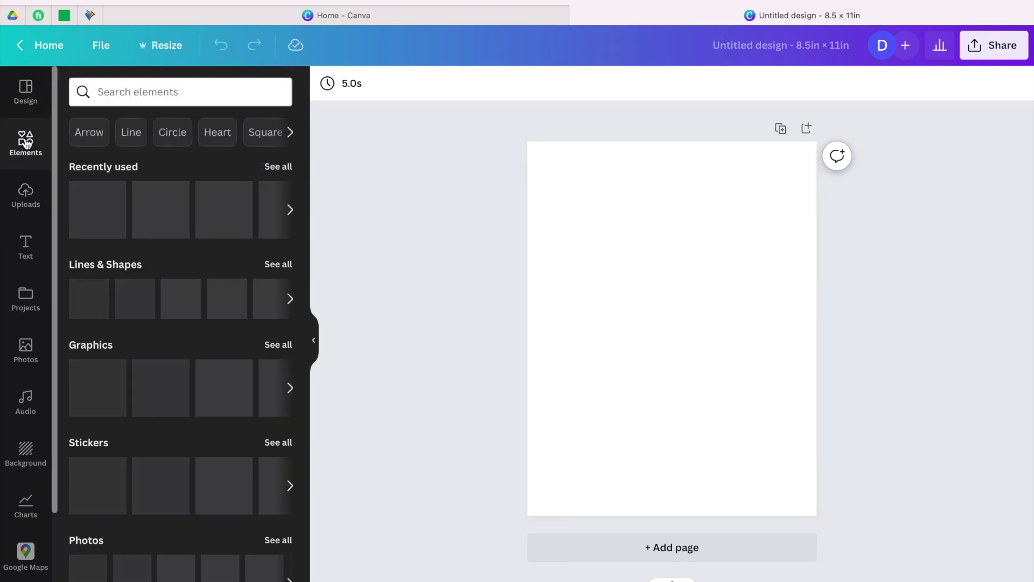
{"action": "mouse_move", "coordinate": [93, 194]}
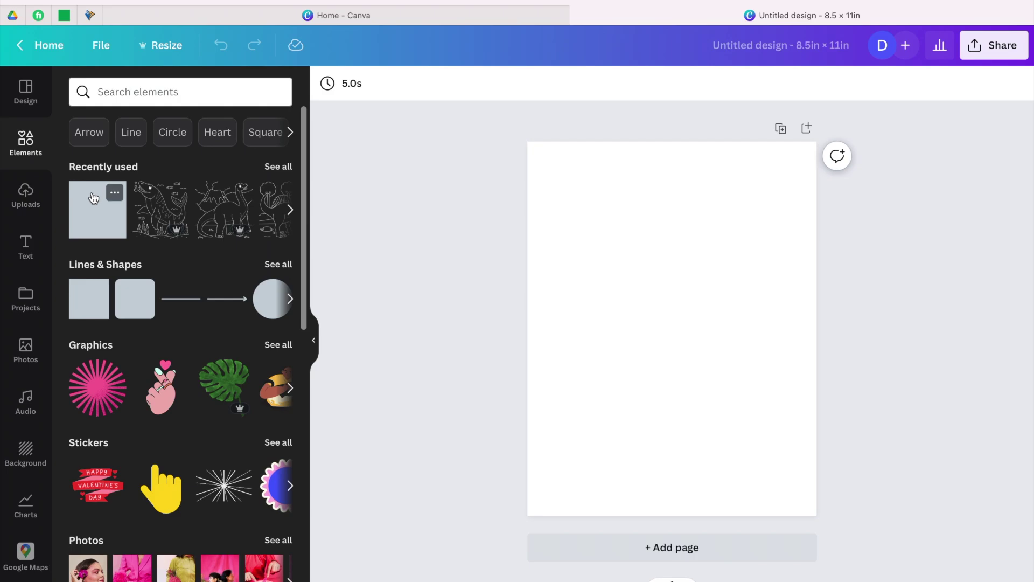
{"action": "left_click", "coordinate": [92, 197]}
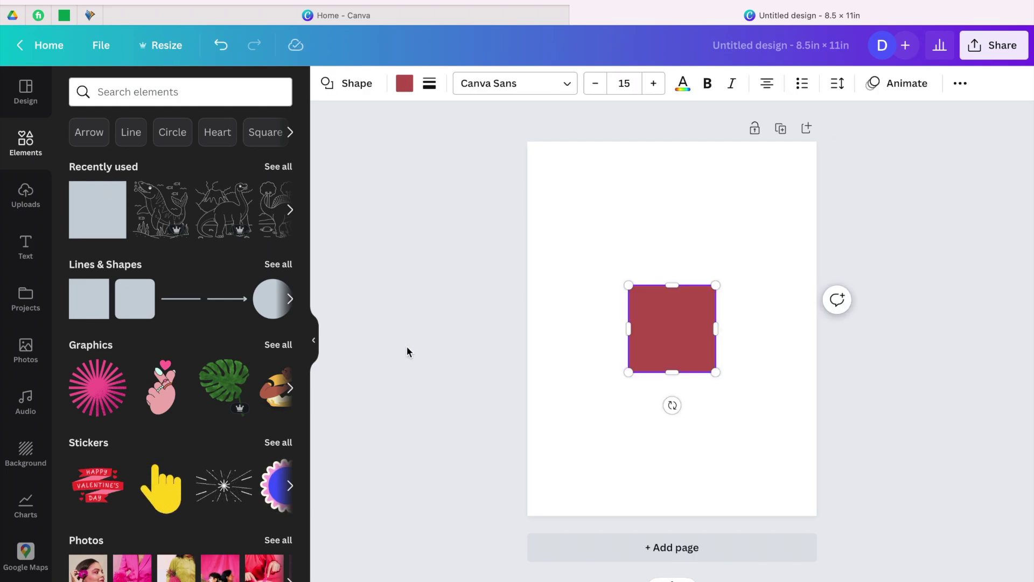
{"action": "left_click_drag", "start_coordinate": [609, 263], "coordinate": [540, 156]}
{"action": "left_click_drag", "start_coordinate": [715, 371], "coordinate": [805, 505]}
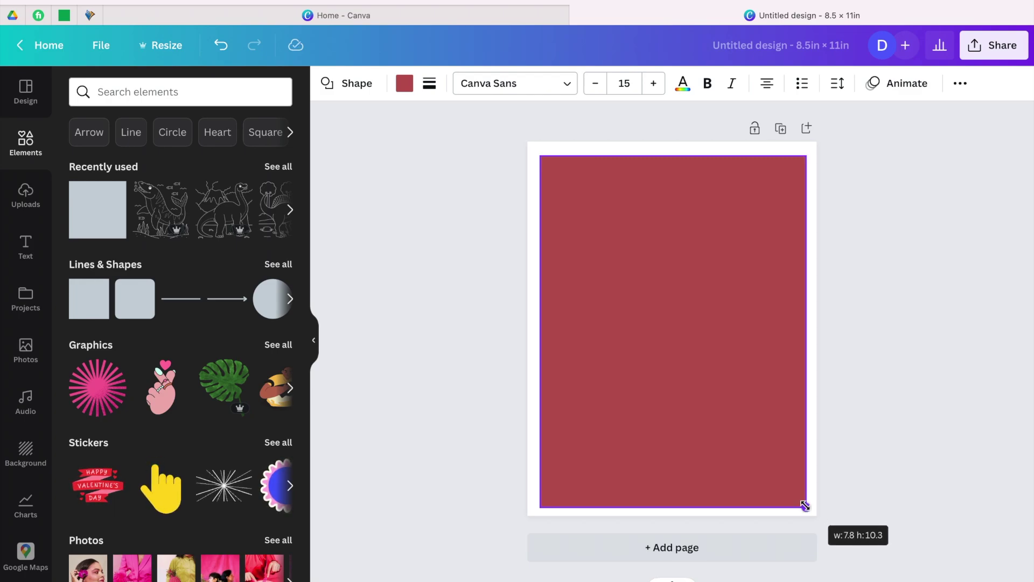
{"action": "left_click_drag", "start_coordinate": [805, 506], "coordinate": [804, 506]}
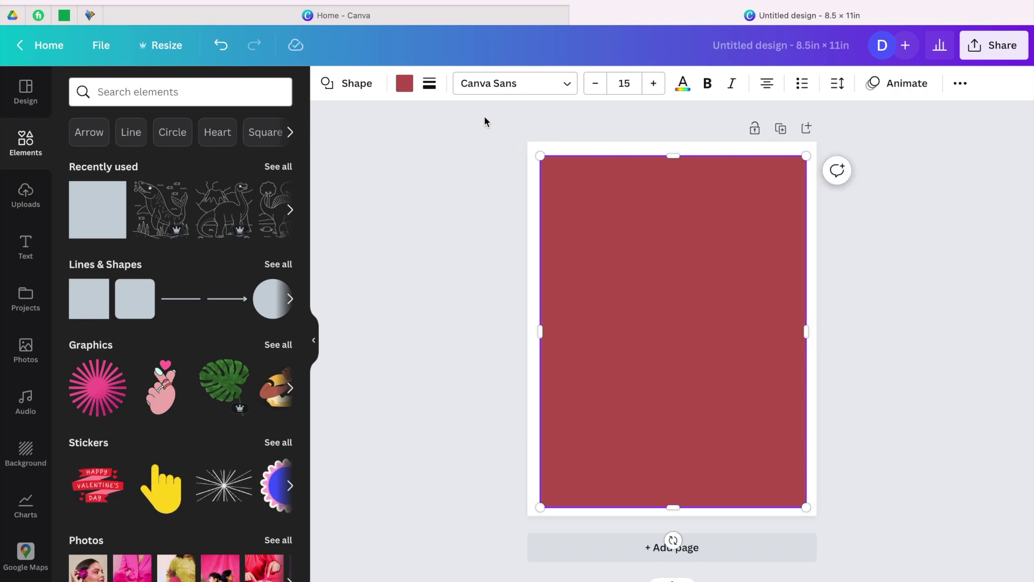
Step: Give the page-sized rectangle a solid border of weight 5
{"action": "left_click", "coordinate": [430, 85]}
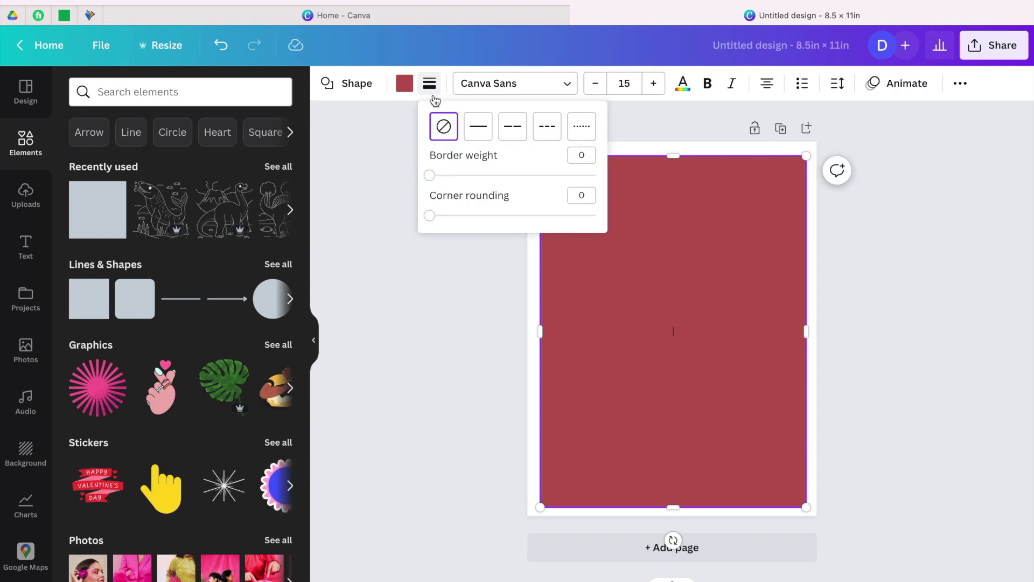
{"action": "left_click", "coordinate": [476, 130]}
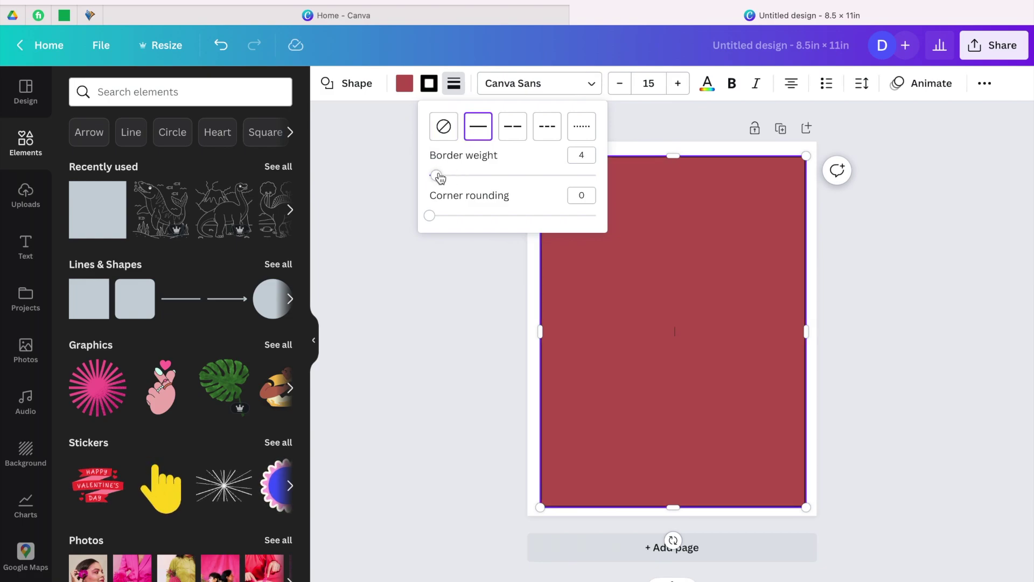
{"action": "left_click_drag", "start_coordinate": [439, 178], "coordinate": [440, 178]}
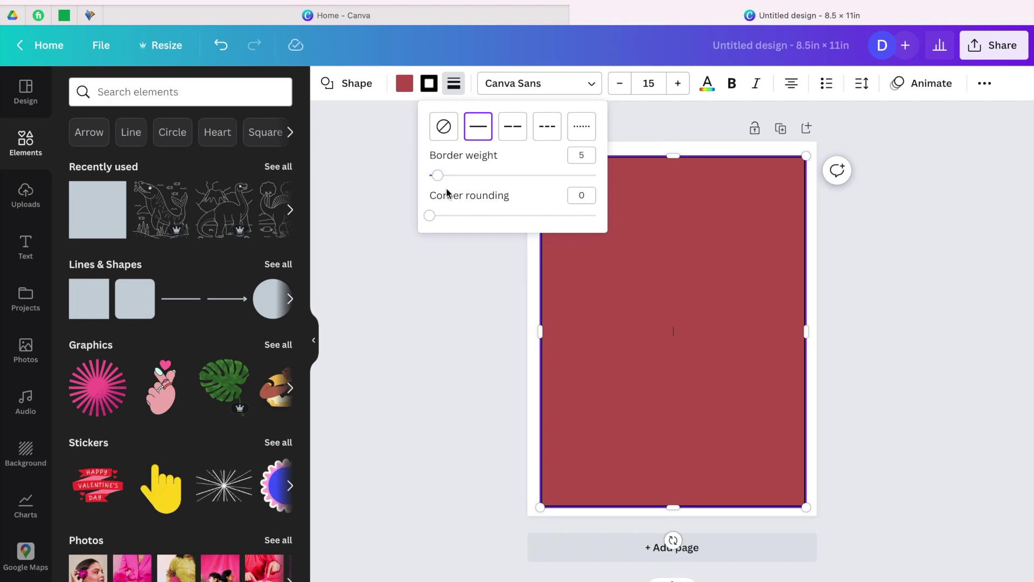
{"action": "left_click", "coordinate": [657, 273]}
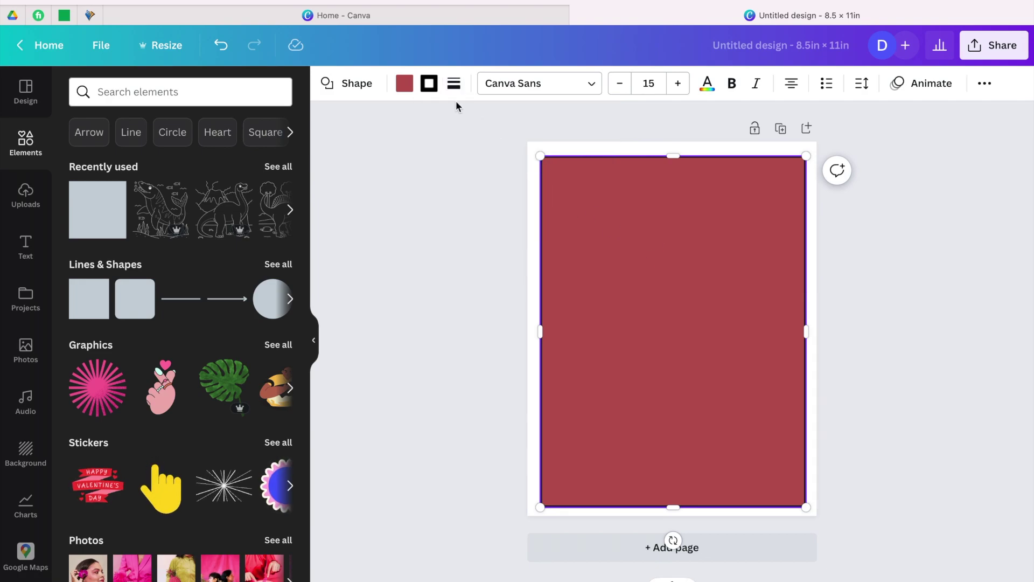
Step: Make the rectangle's fill transparent so only its outline remains
{"action": "left_click", "coordinate": [404, 84]}
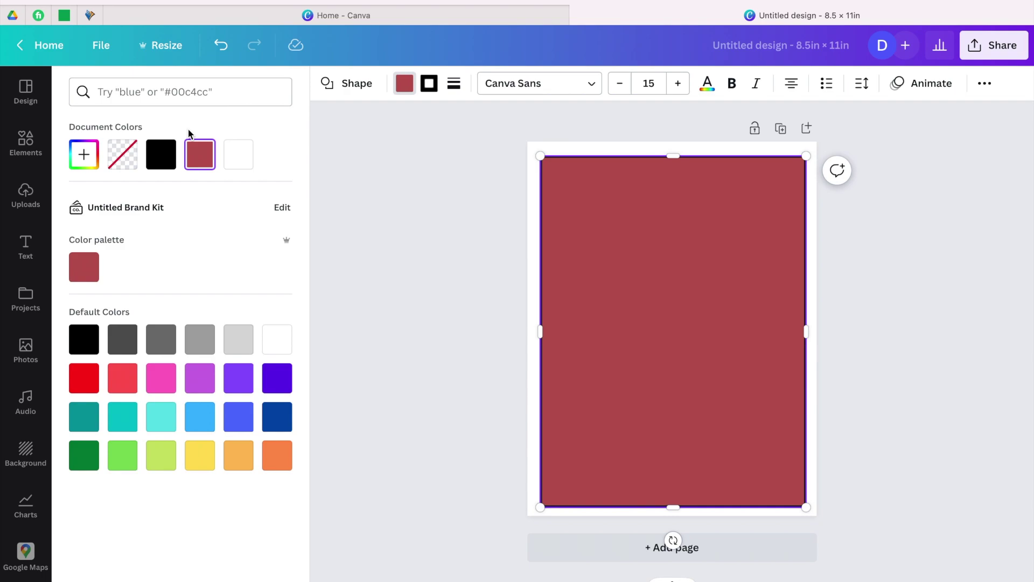
{"action": "left_click", "coordinate": [124, 157]}
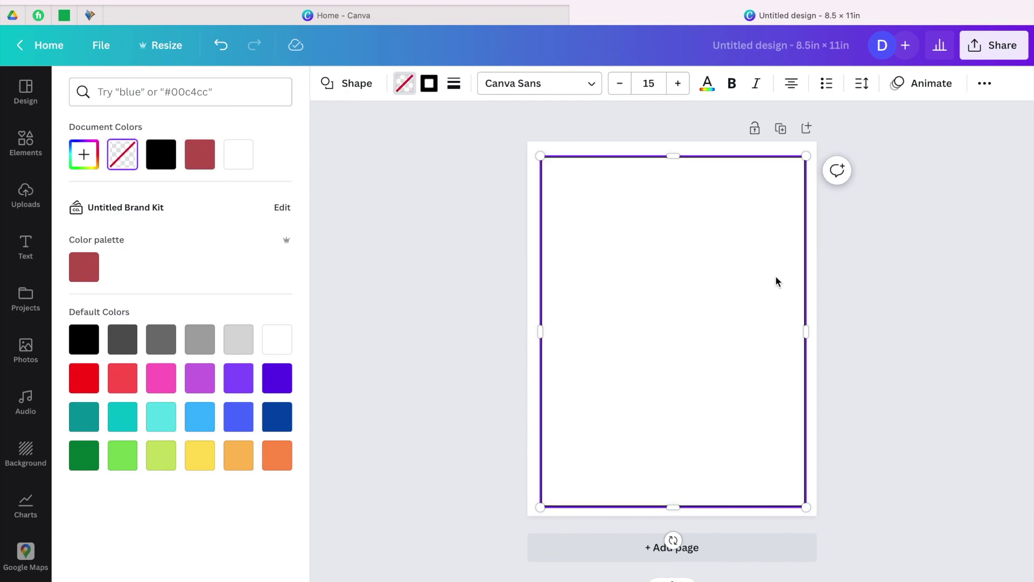
{"action": "left_click", "coordinate": [404, 83]}
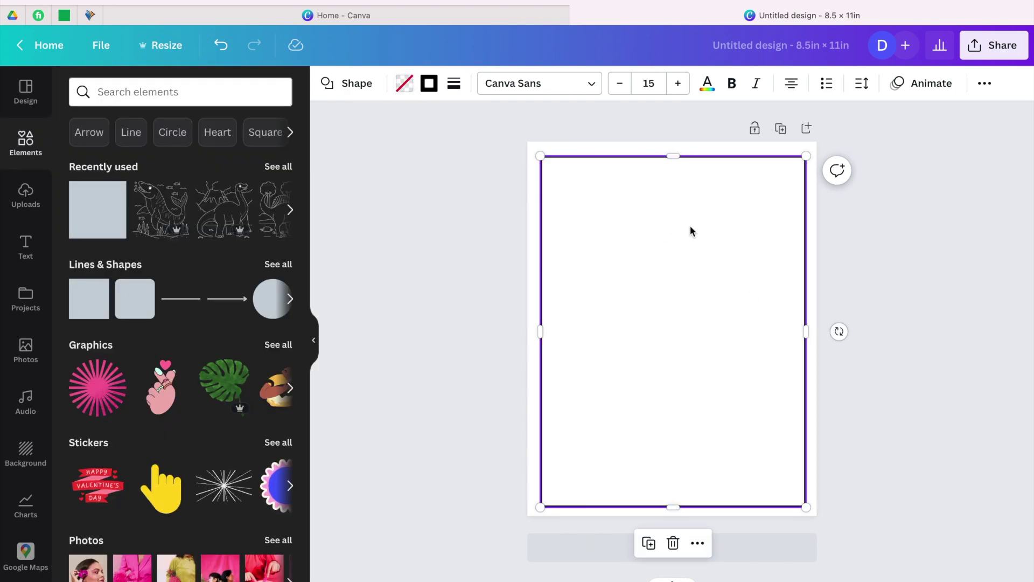
{"action": "left_click", "coordinate": [33, 139]}
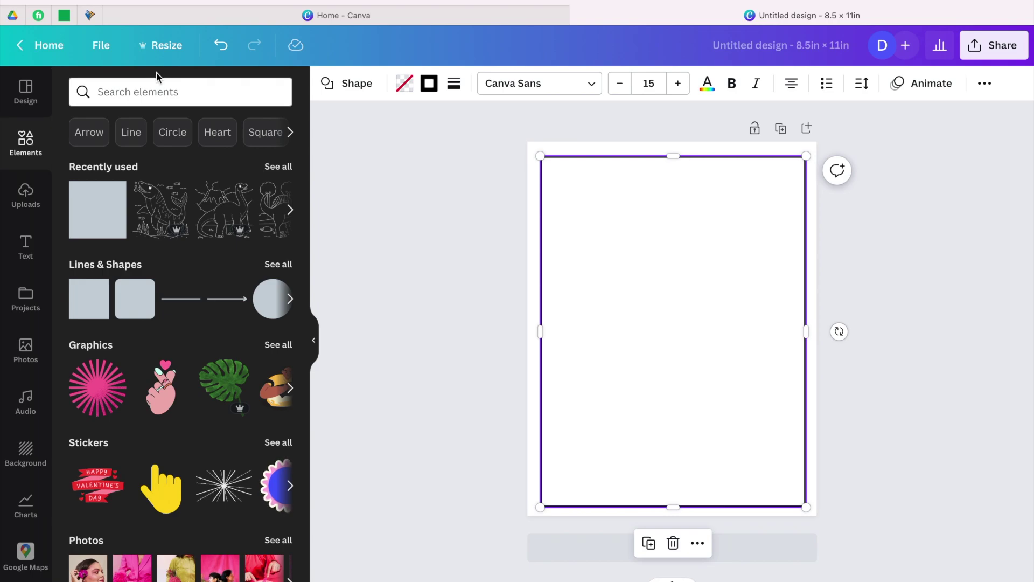
Step: Search Elements for 'coloring pages' and add the dinosaur coloring graphic to the page
{"action": "left_click", "coordinate": [151, 92]}
{"action": "type", "text": "coloring pages"}
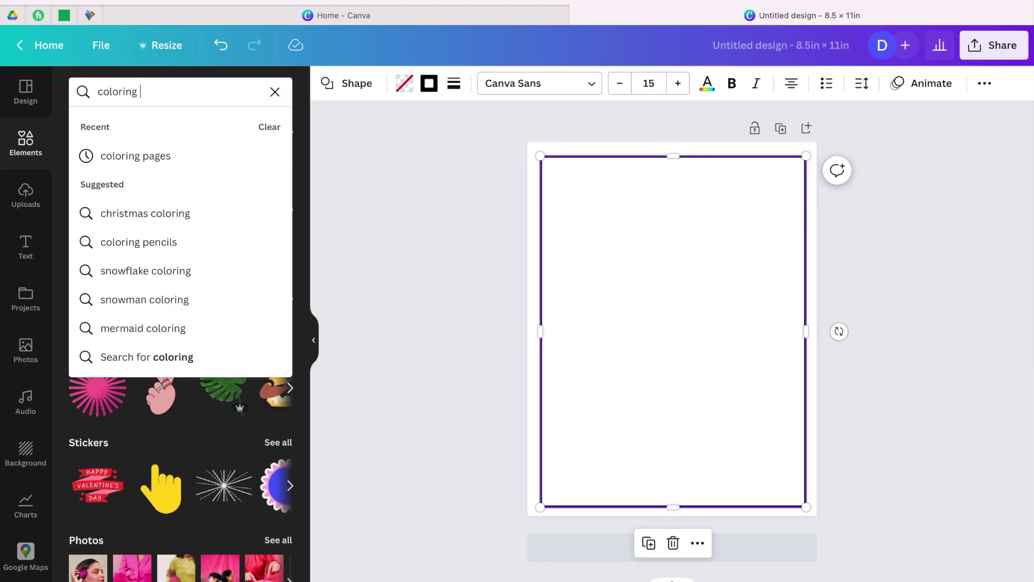
{"action": "key", "text": "Return"}
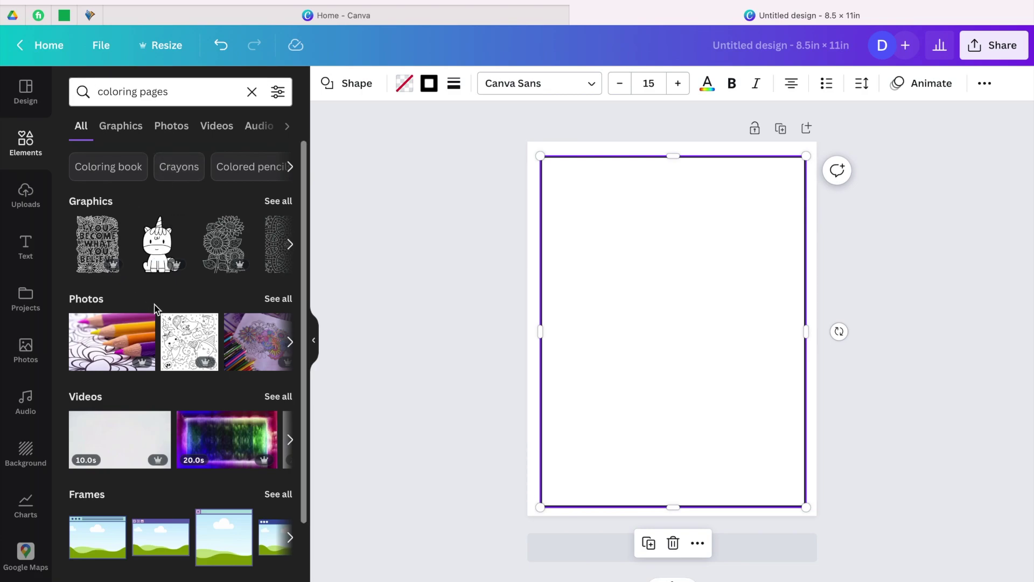
{"action": "left_click", "coordinate": [286, 202]}
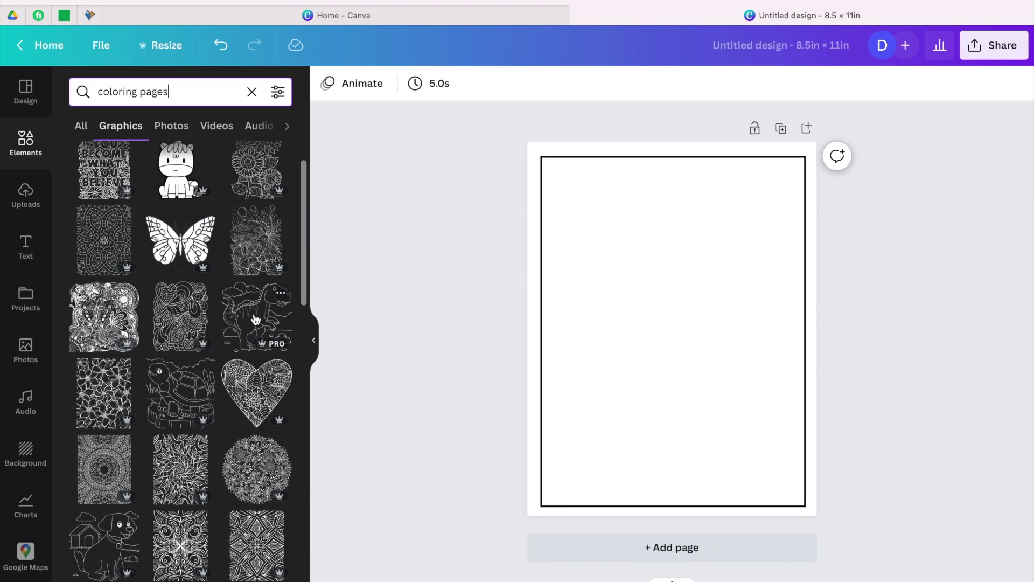
{"action": "left_click", "coordinate": [256, 320]}
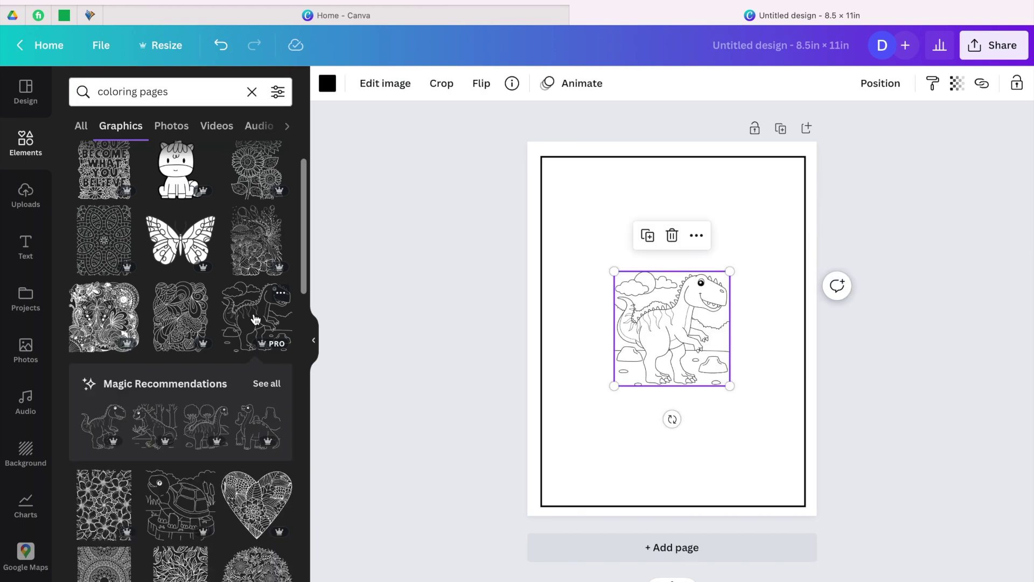
Step: Browse graphics similar to the dinosaur, then remove the dinosaur from the page
{"action": "scroll", "coordinate": [255, 318], "scroll_direction": "down", "scroll_amount": 1}
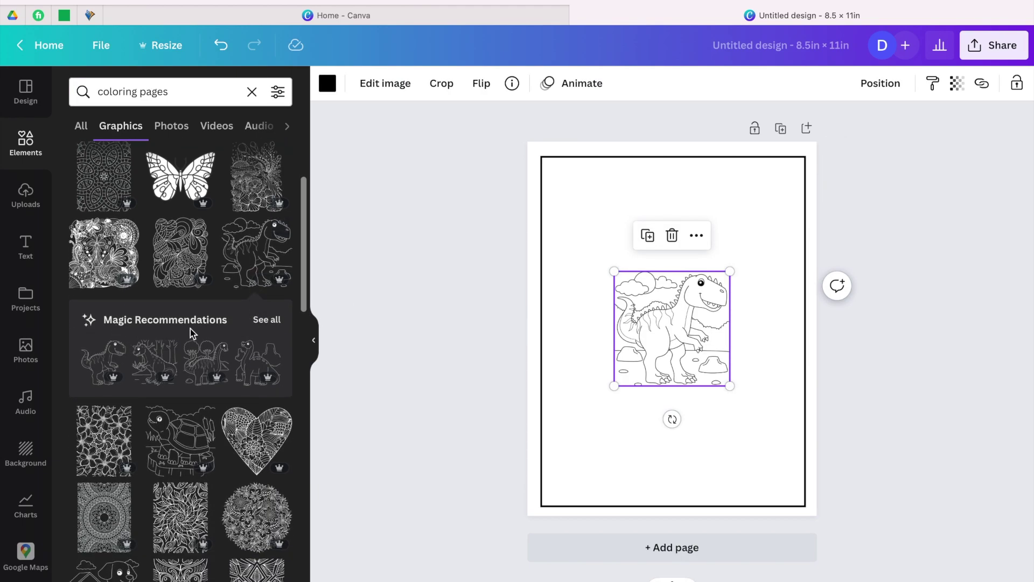
{"action": "left_click", "coordinate": [274, 320]}
{"action": "scroll", "coordinate": [251, 387], "scroll_direction": "down", "scroll_amount": 5}
{"action": "scroll", "coordinate": [250, 387], "scroll_direction": "down", "scroll_amount": 10}
{"action": "scroll", "coordinate": [251, 387], "scroll_direction": "up", "scroll_amount": 5}
{"action": "scroll", "coordinate": [251, 387], "scroll_direction": "down", "scroll_amount": 2}
{"action": "left_click", "coordinate": [79, 86]}
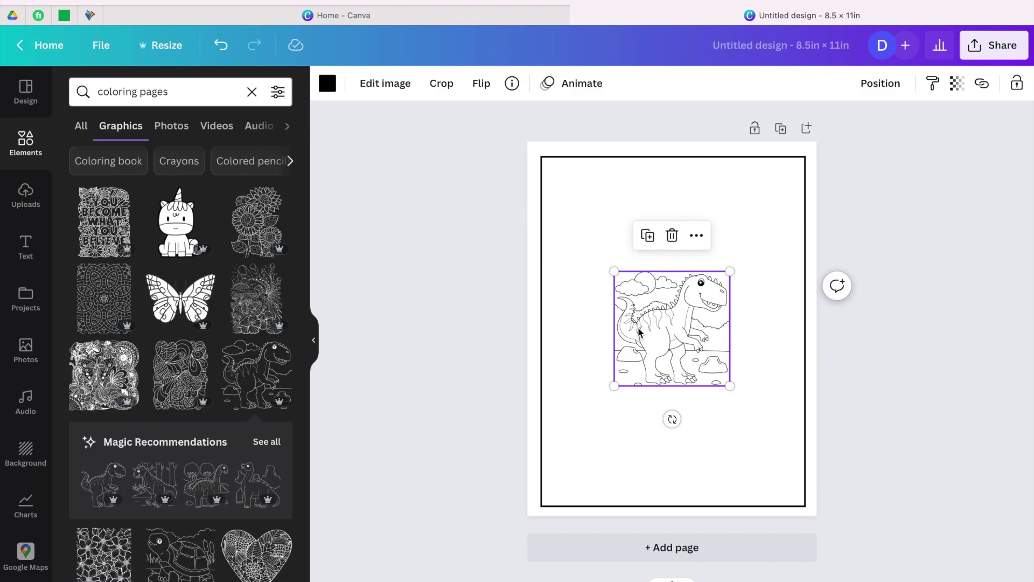
{"action": "key", "text": "Delete"}
Step: Try the turtle coloring graphic on the page, then remove it
{"action": "scroll", "coordinate": [201, 293], "scroll_direction": "down", "scroll_amount": 4}
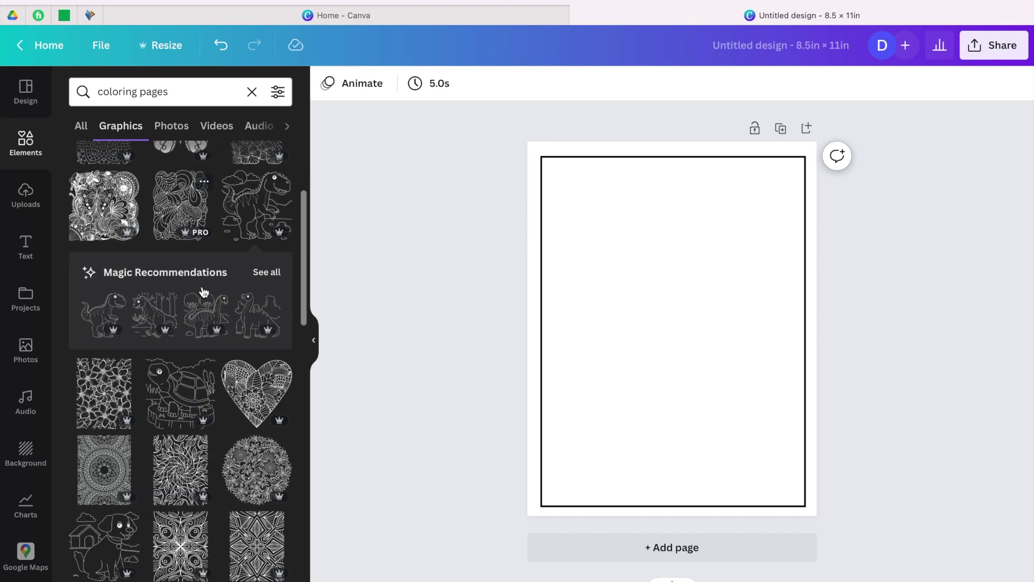
{"action": "left_click", "coordinate": [179, 366]}
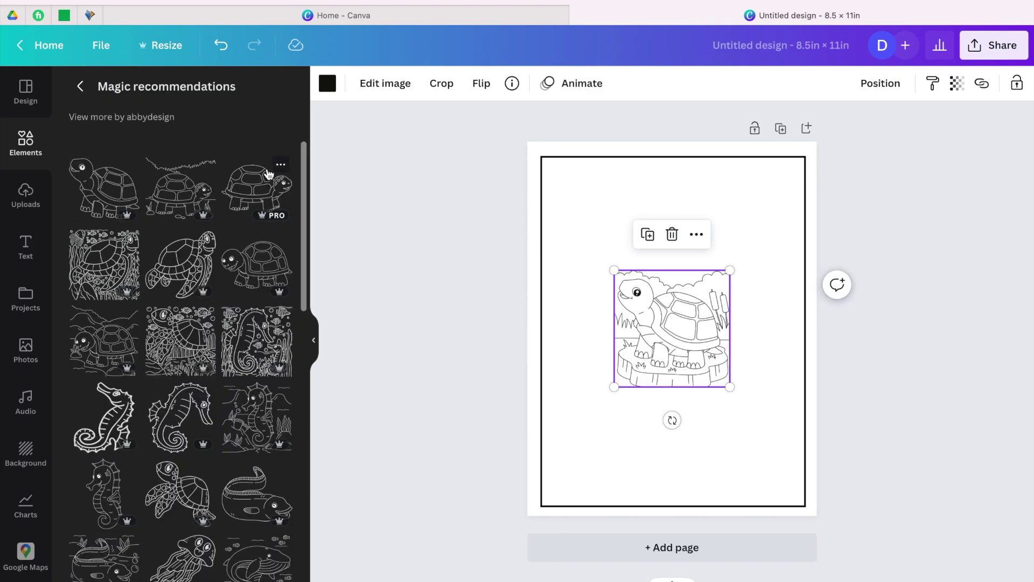
{"action": "scroll", "coordinate": [268, 173], "scroll_direction": "down", "scroll_amount": 3}
{"action": "scroll", "coordinate": [224, 300], "scroll_direction": "down", "scroll_amount": 10}
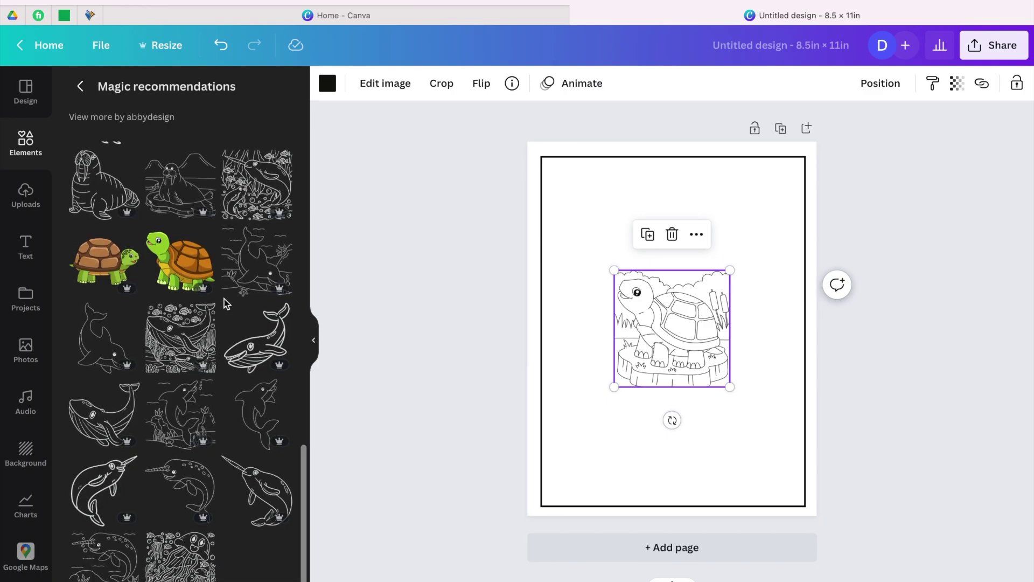
{"action": "scroll", "coordinate": [224, 303], "scroll_direction": "up", "scroll_amount": 10}
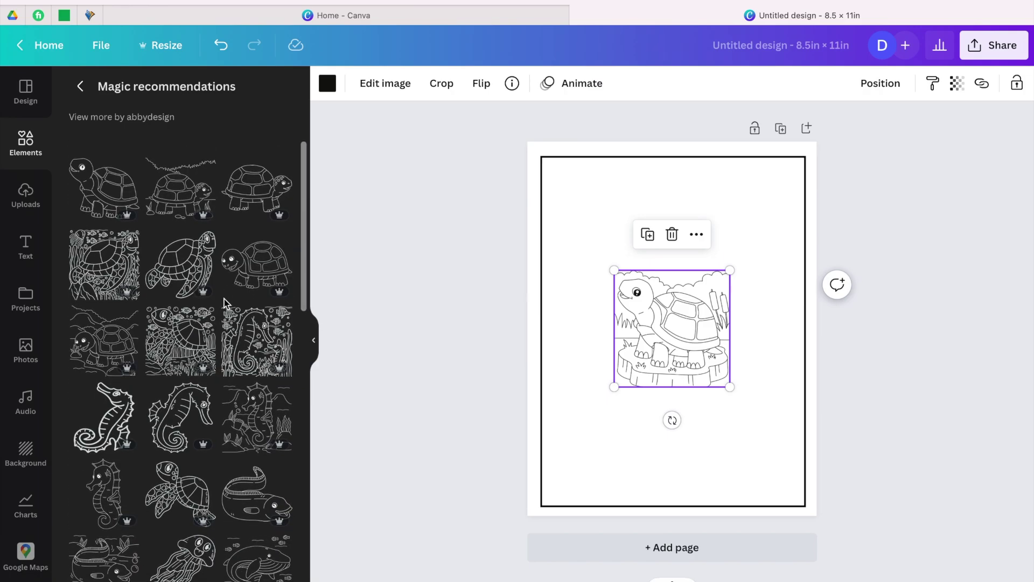
{"action": "left_click", "coordinate": [83, 90]}
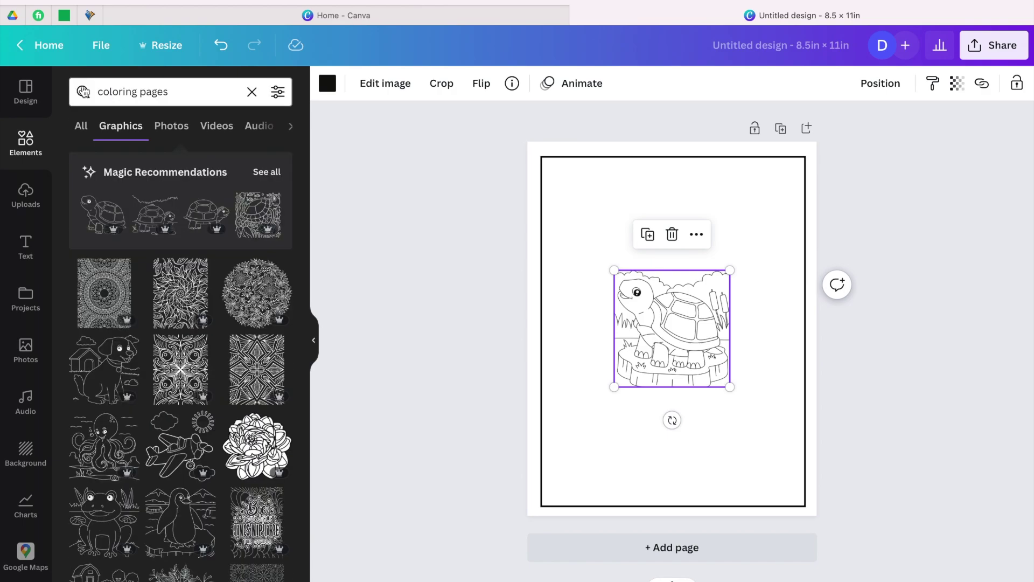
{"action": "scroll", "coordinate": [197, 224], "scroll_direction": "up", "scroll_amount": 5}
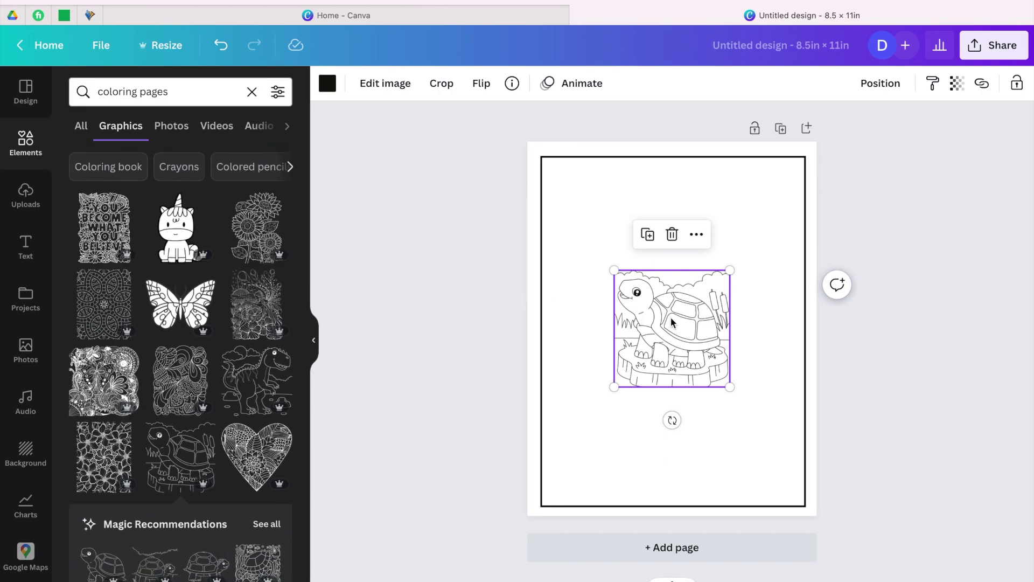
{"action": "key", "text": "Delete"}
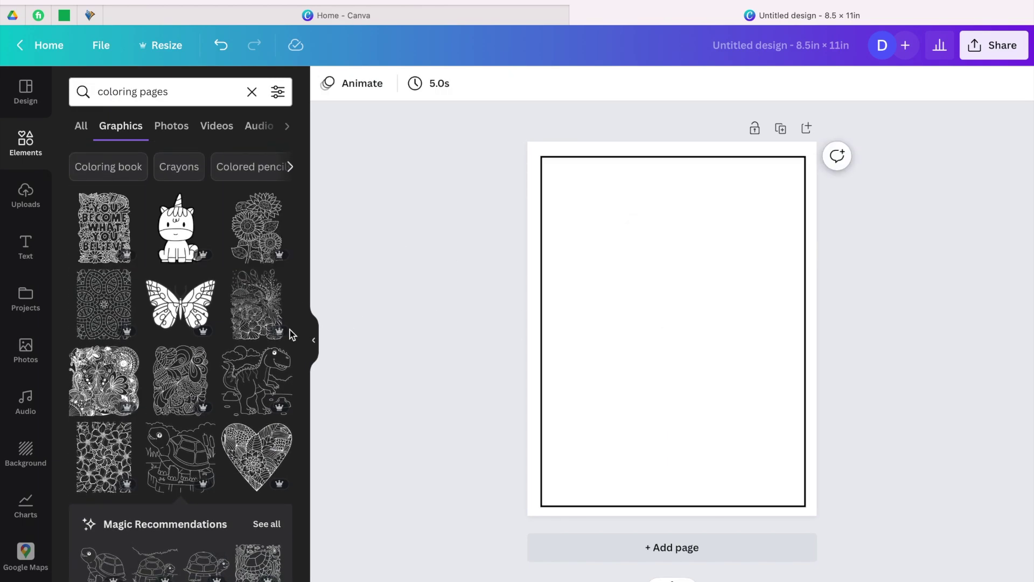
Step: Add the dinosaur graphic, enlarge it to page width, centre it, and duplicate the page
{"action": "left_click", "coordinate": [258, 378]}
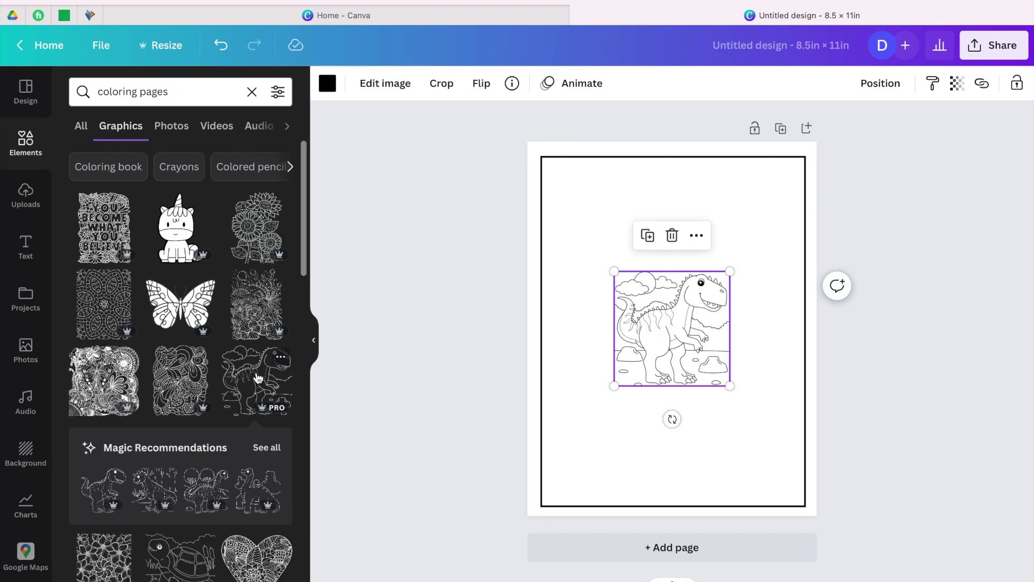
{"action": "left_click_drag", "start_coordinate": [735, 391], "coordinate": [792, 433]}
{"action": "left_click_drag", "start_coordinate": [687, 291], "coordinate": [683, 337]}
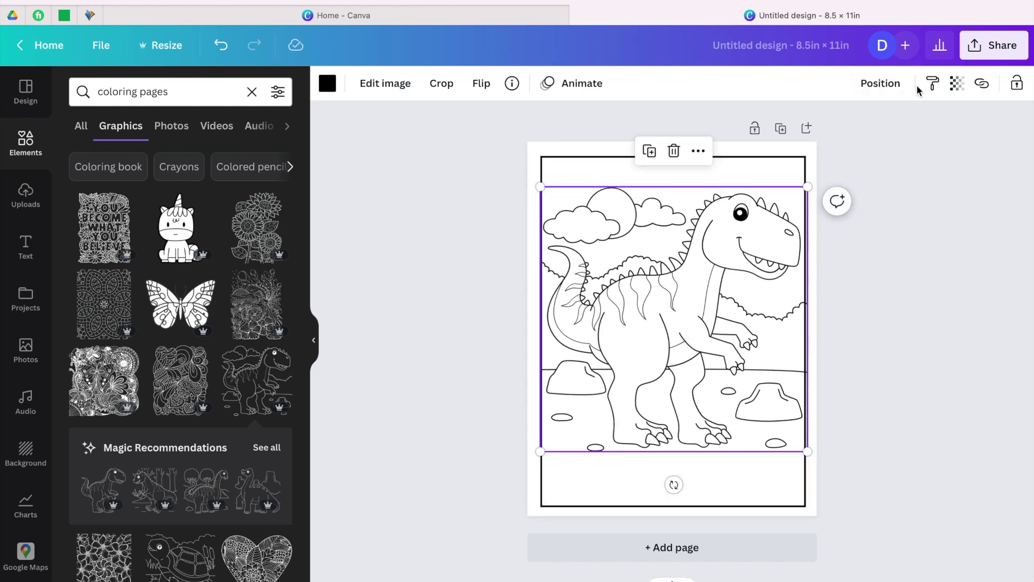
{"action": "left_click", "coordinate": [880, 84]}
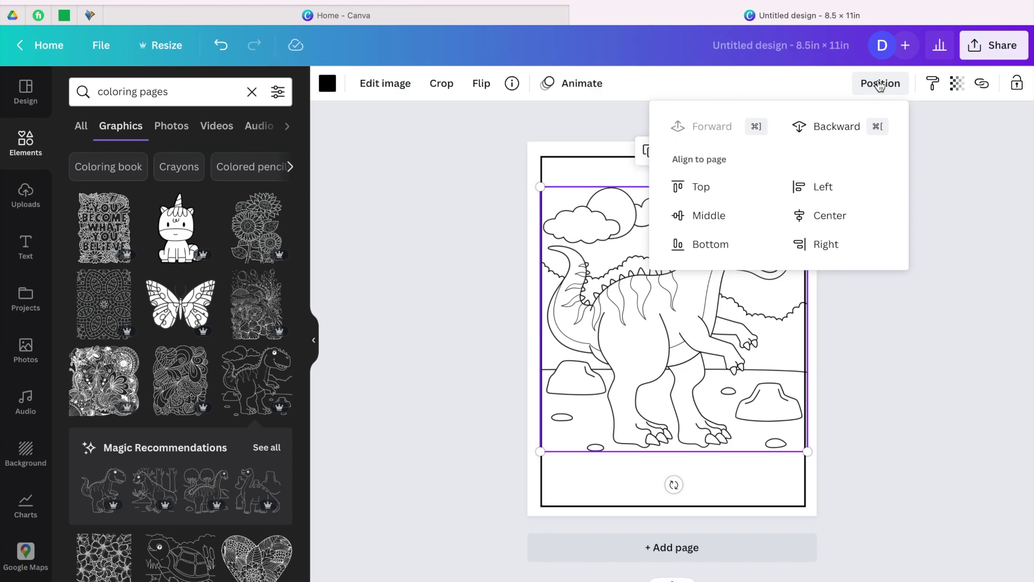
{"action": "left_click", "coordinate": [717, 217]}
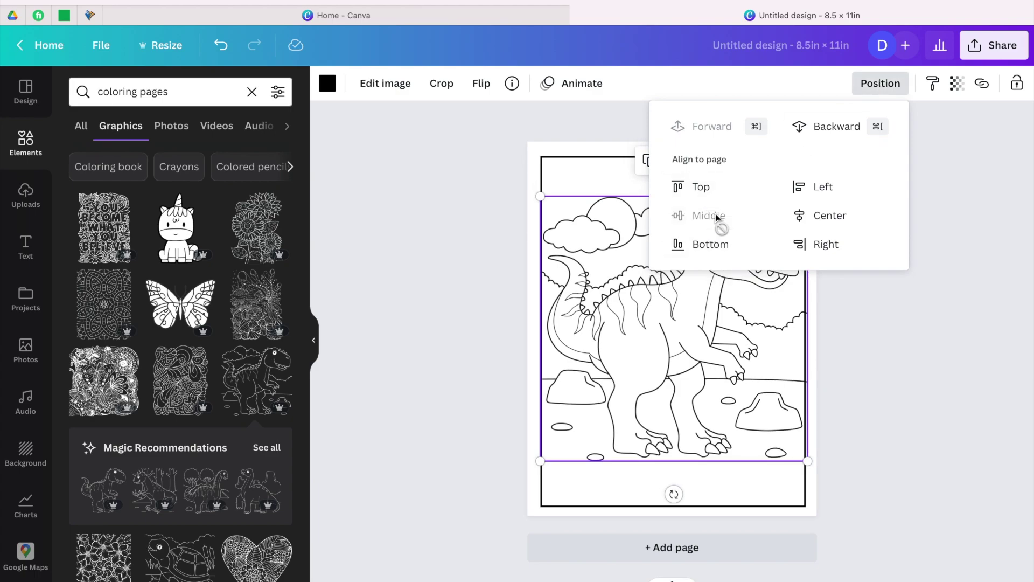
{"action": "left_click", "coordinate": [832, 218]}
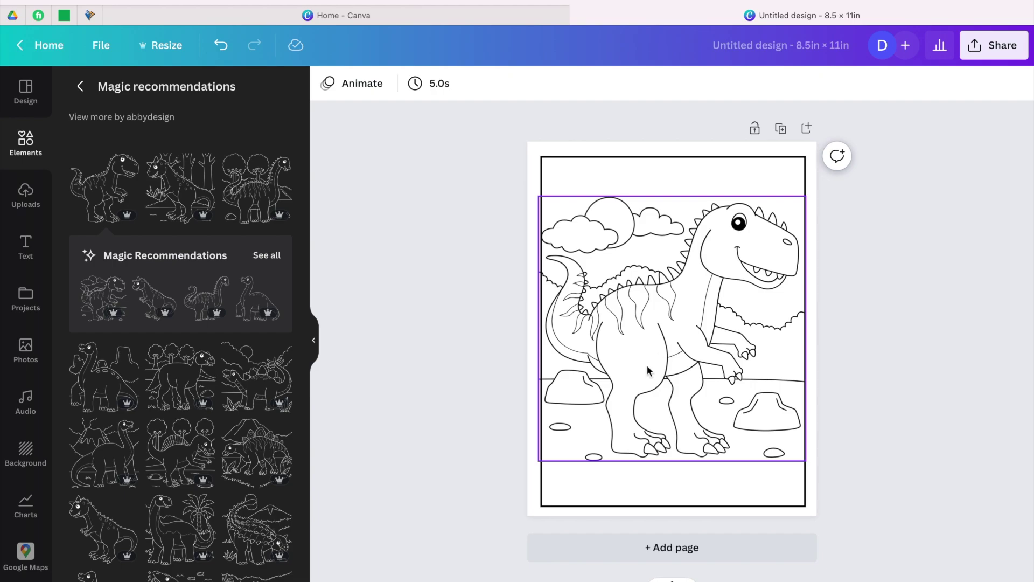
{"action": "left_click", "coordinate": [781, 130]}
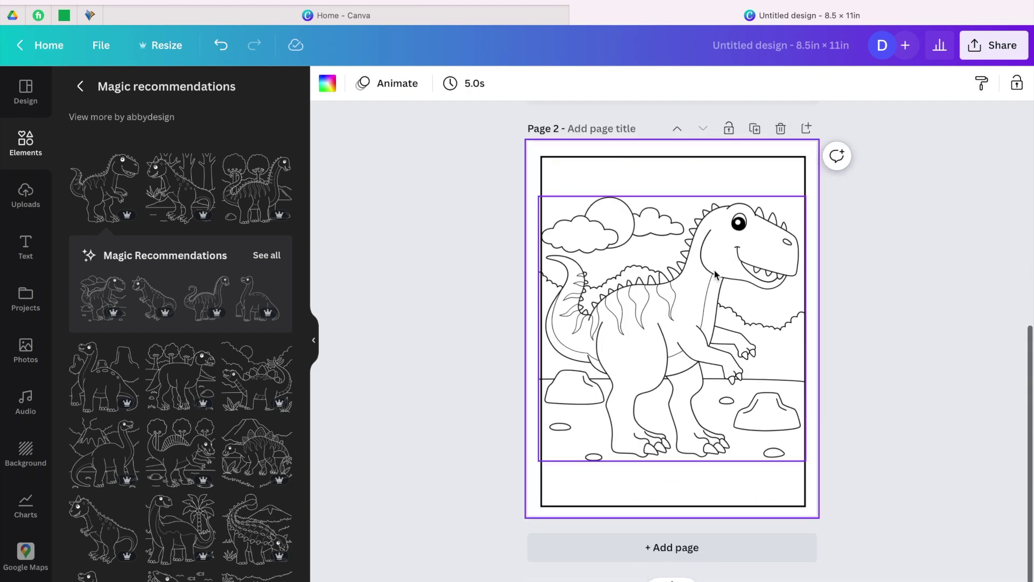
Step: On page 2, replace the dinosaur with a stegosaurus graphic centred Middle and Center
{"action": "left_click", "coordinate": [714, 274]}
{"action": "key", "text": "Delete"}
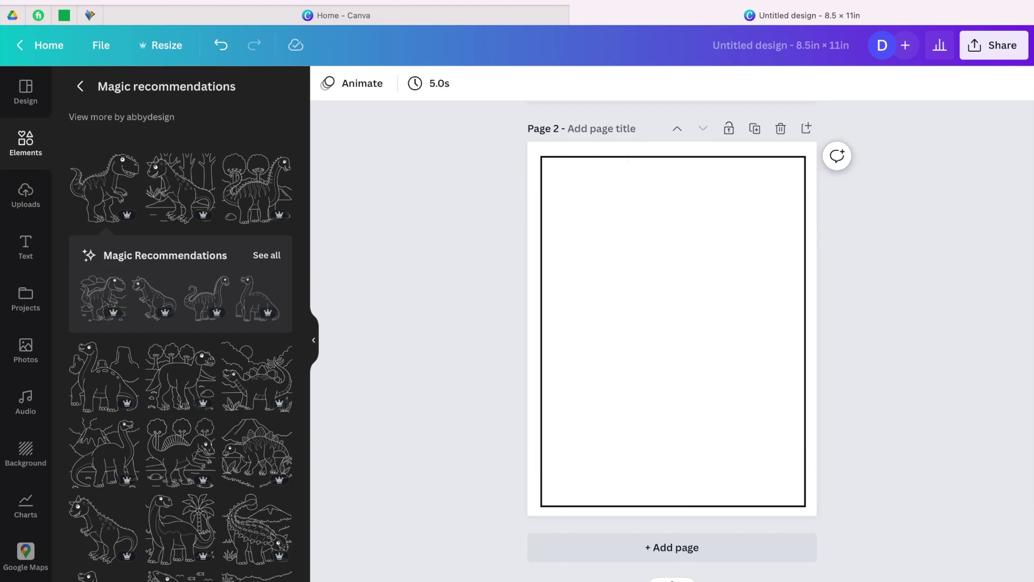
{"action": "left_click", "coordinate": [272, 256]}
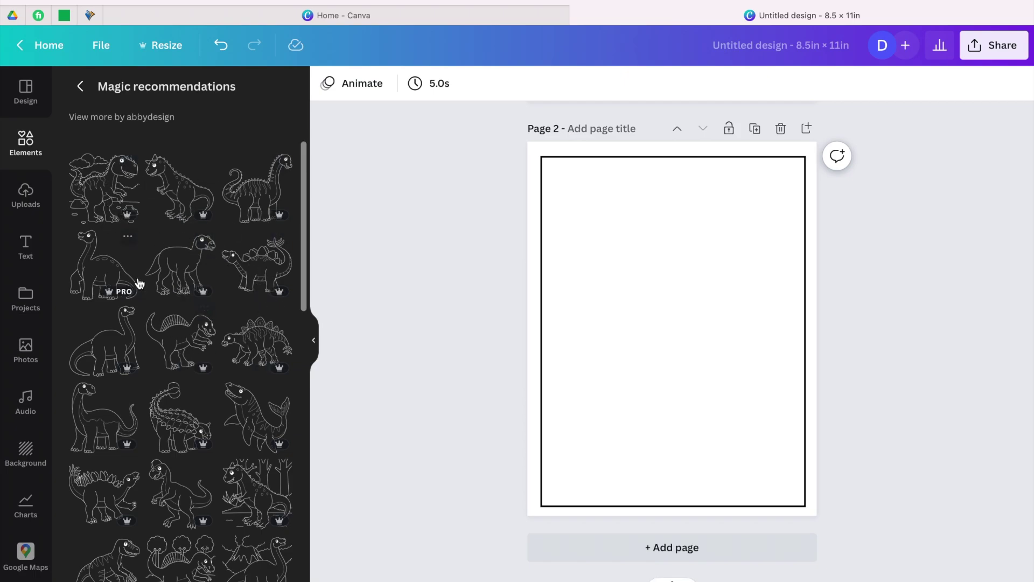
{"action": "left_click", "coordinate": [253, 267]}
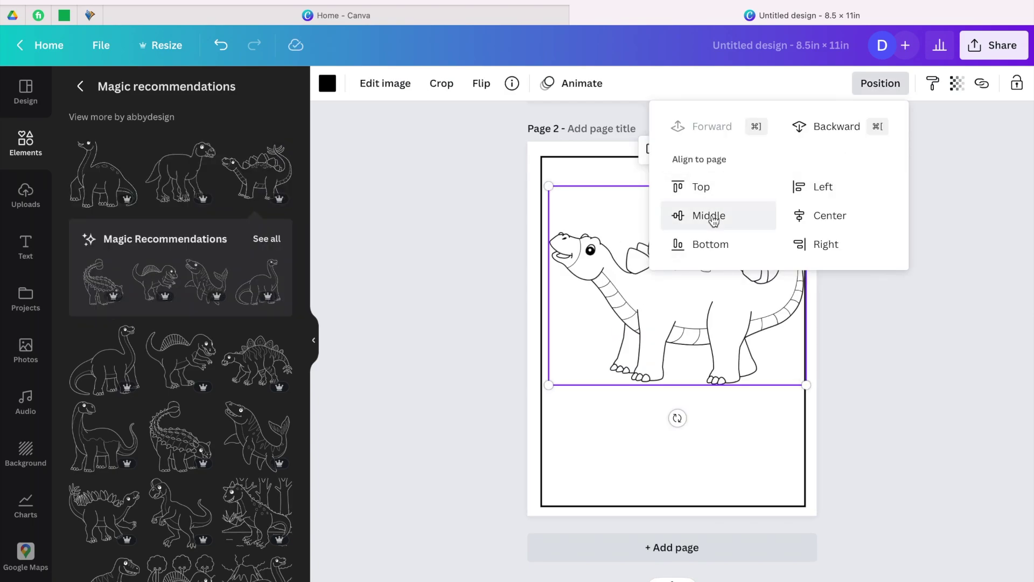
{"action": "left_click", "coordinate": [707, 216]}
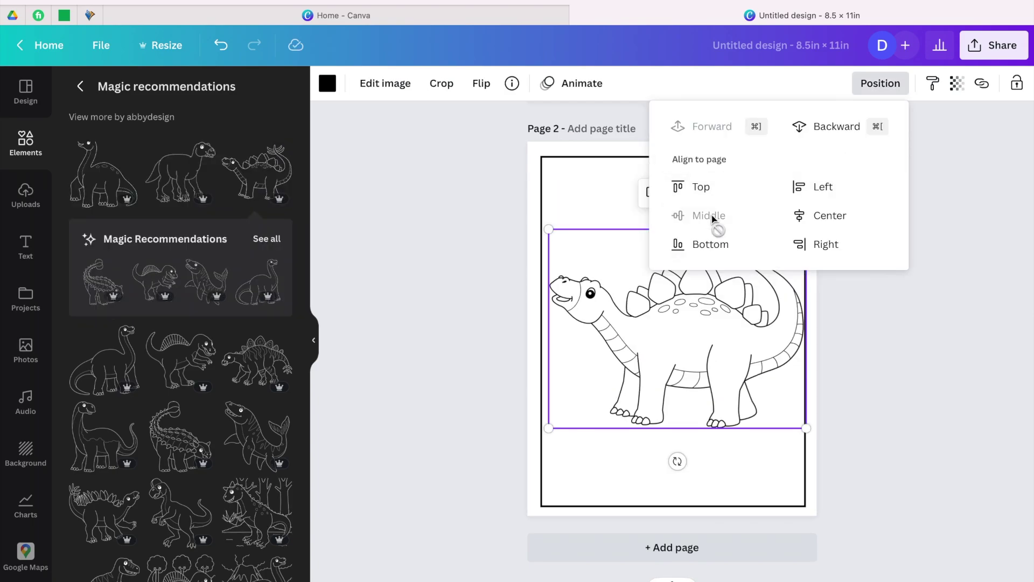
{"action": "left_click", "coordinate": [823, 215]}
{"action": "left_click", "coordinate": [481, 356]}
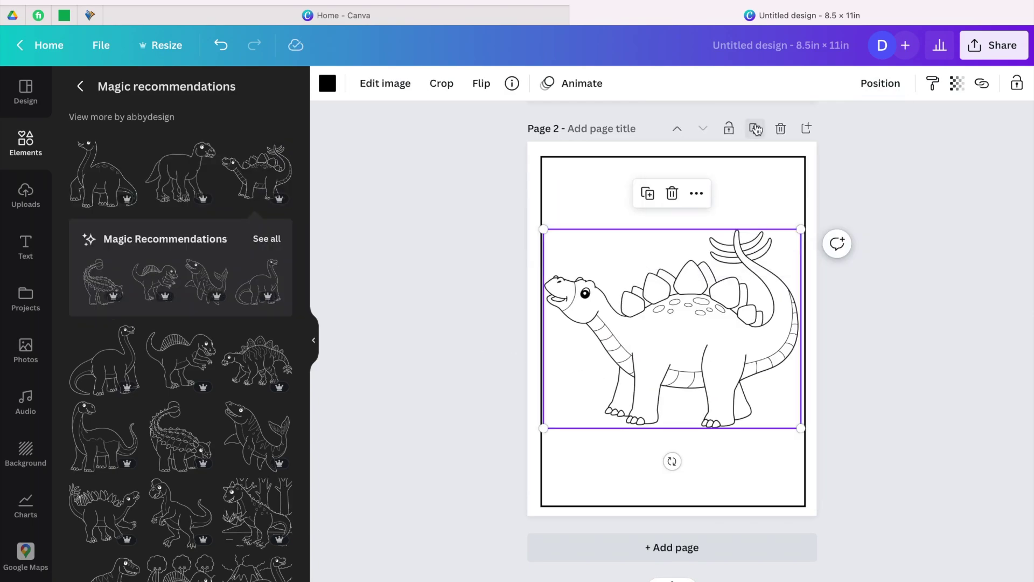
Step: Duplicate page 2 as page 3 and delete the stegosaurus copy from it
{"action": "left_click", "coordinate": [754, 128]}
{"action": "left_click", "coordinate": [714, 272]}
{"action": "key", "text": "Delete"}
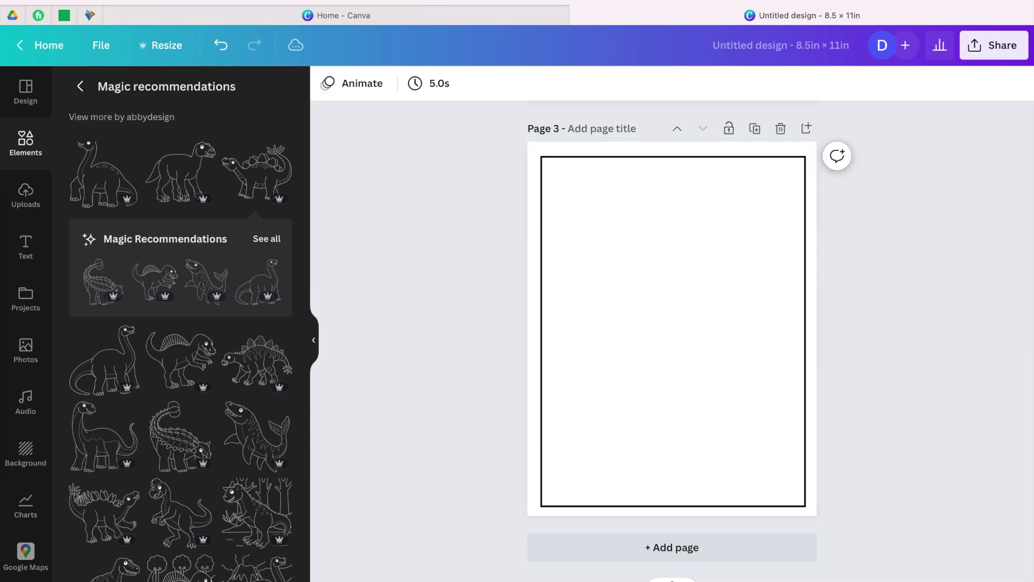
Step: Add the stegosaurus-and-volcano graphic to page 3 and enlarge it to the page width
{"action": "scroll", "coordinate": [145, 398], "scroll_direction": "down", "scroll_amount": 2}
{"action": "scroll", "coordinate": [144, 398], "scroll_direction": "down", "scroll_amount": 4}
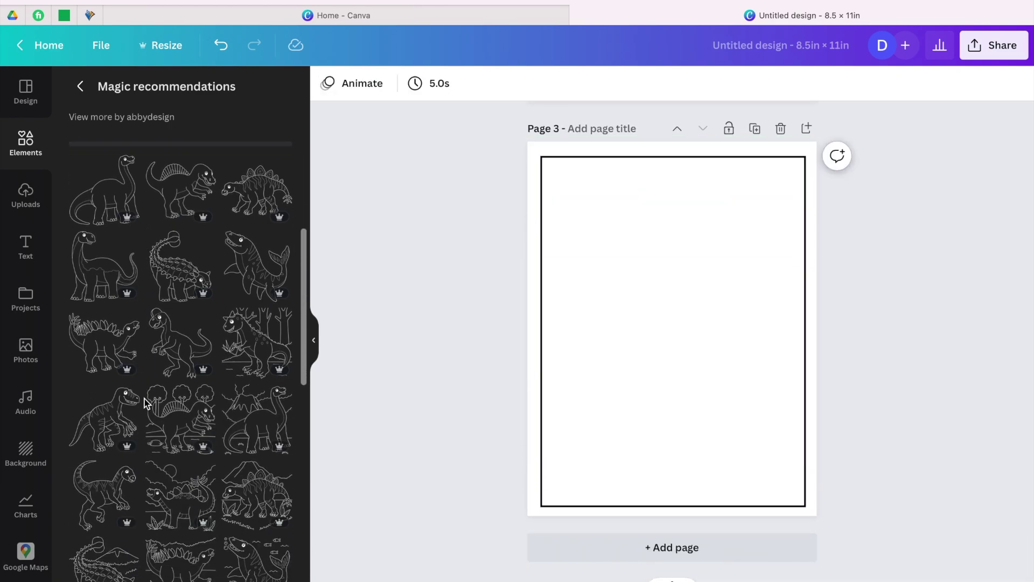
{"action": "left_click", "coordinate": [258, 433]}
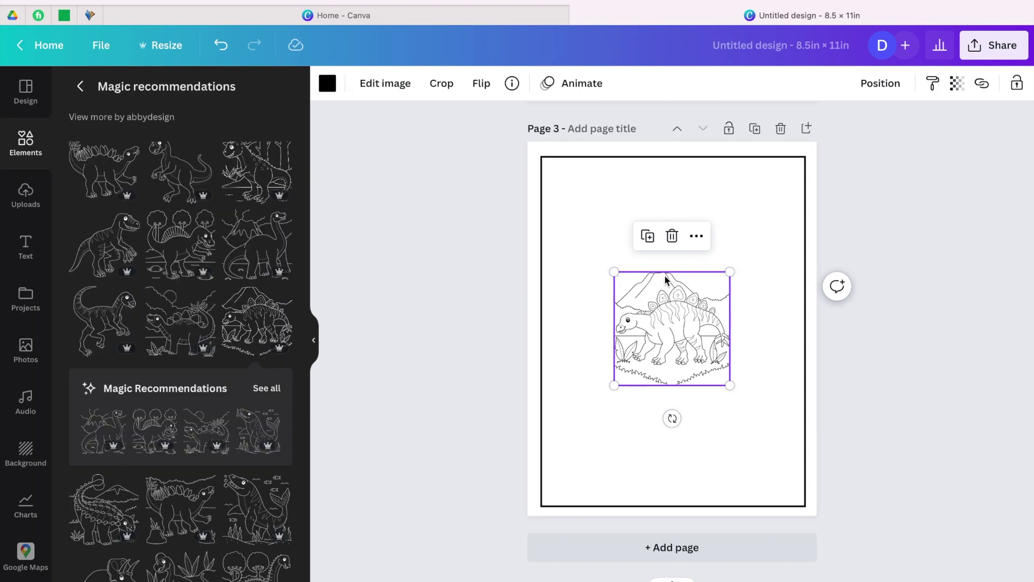
{"action": "left_click_drag", "start_coordinate": [568, 210], "coordinate": [550, 197]}
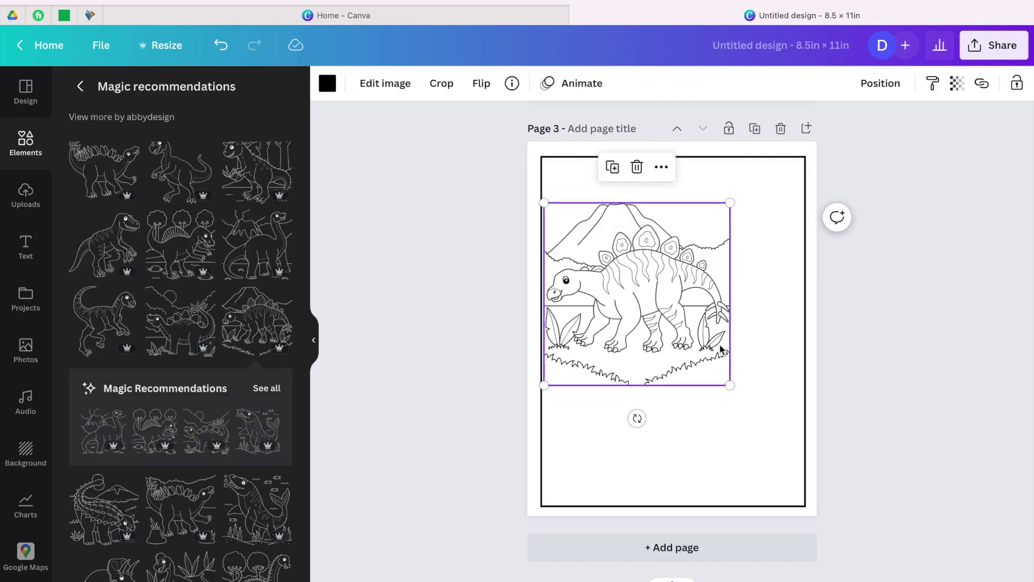
{"action": "left_click_drag", "start_coordinate": [731, 384], "coordinate": [780, 453]}
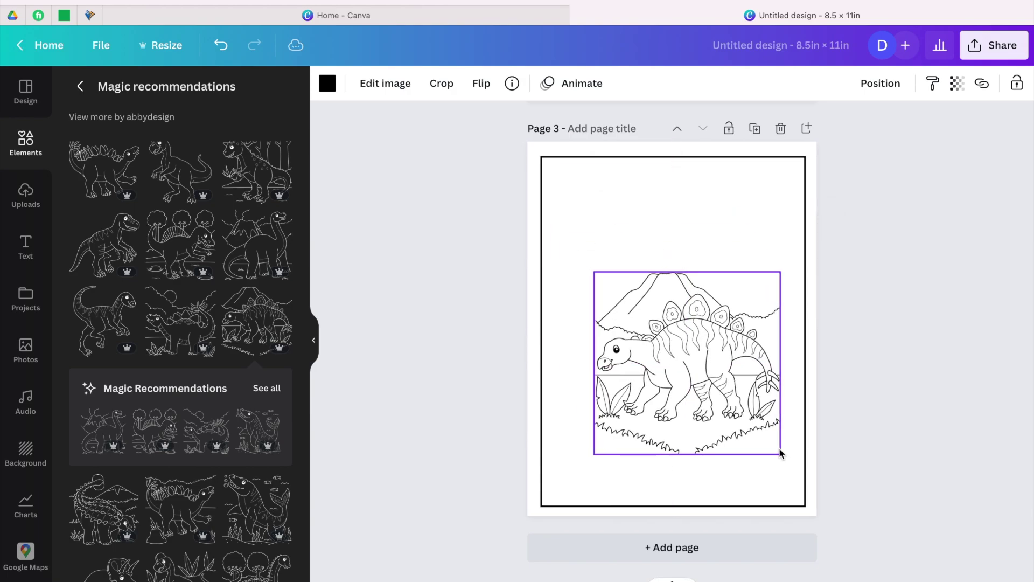
Step: Centre the graphic Middle and Center on page 3, then duplicate the page as Page 4
{"action": "left_click", "coordinate": [879, 84]}
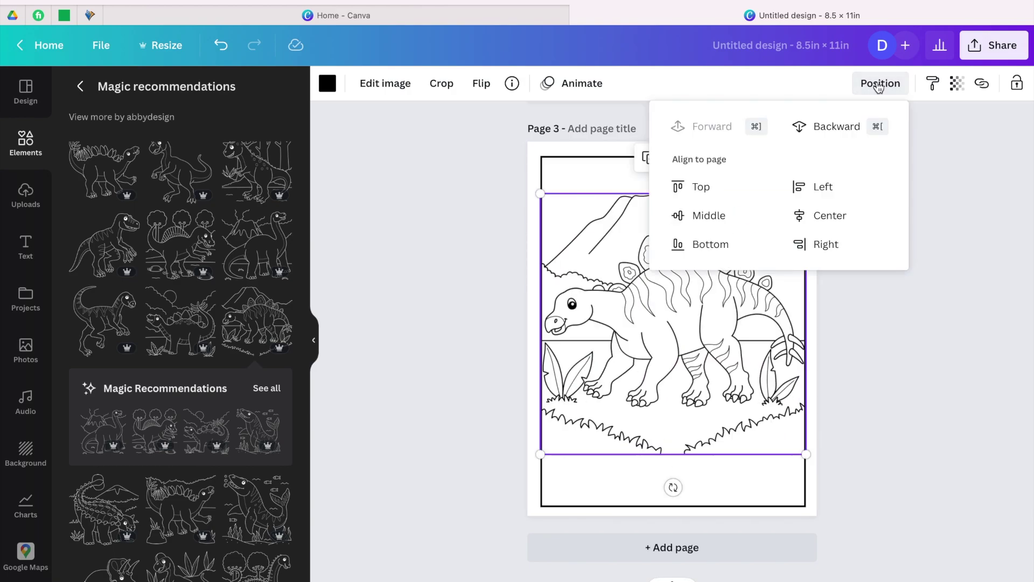
{"action": "left_click", "coordinate": [708, 217]}
{"action": "left_click", "coordinate": [836, 214]}
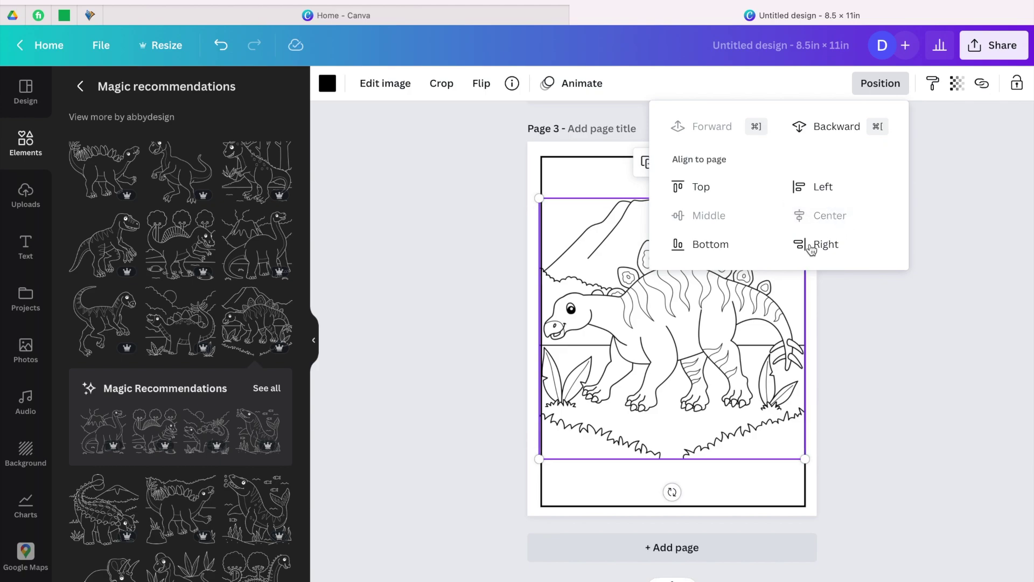
{"action": "left_click", "coordinate": [762, 357]}
{"action": "scroll", "coordinate": [762, 357], "scroll_direction": "up", "scroll_amount": 1}
{"action": "scroll", "coordinate": [762, 356], "scroll_direction": "up", "scroll_amount": 4}
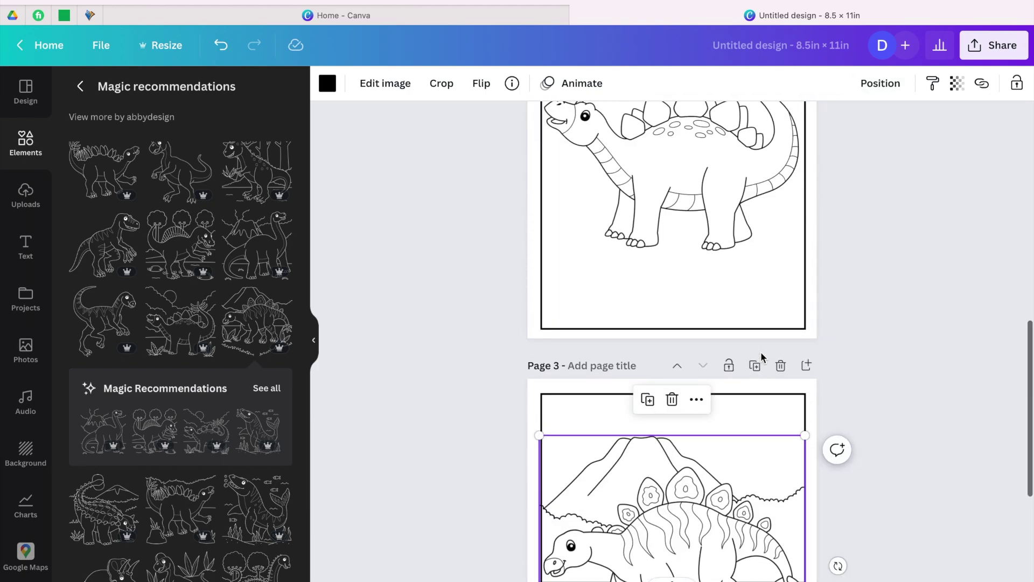
{"action": "scroll", "coordinate": [761, 293], "scroll_direction": "down", "scroll_amount": 4}
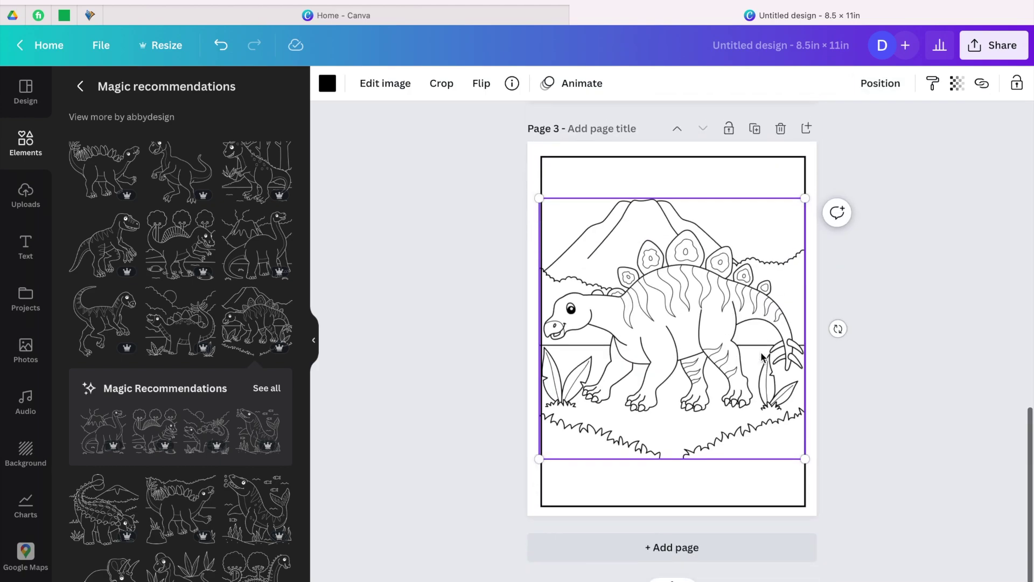
{"action": "left_click", "coordinate": [755, 130]}
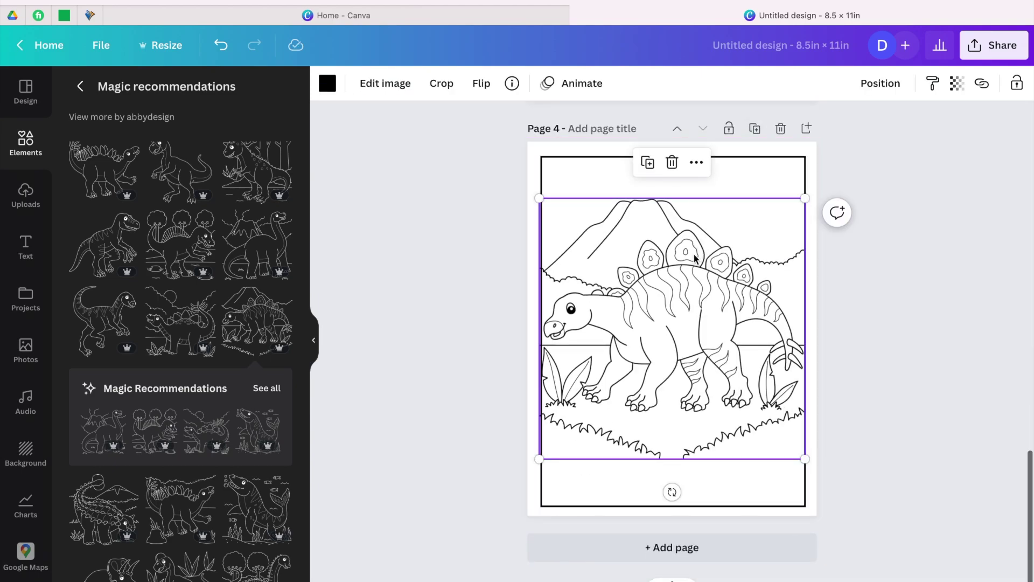
Step: On Page 4, replace the copied stegosaurus with the long-necked dinosaur and palm tree drawing
{"action": "key", "text": "Delete"}
{"action": "scroll", "coordinate": [192, 371], "scroll_direction": "down", "scroll_amount": 3}
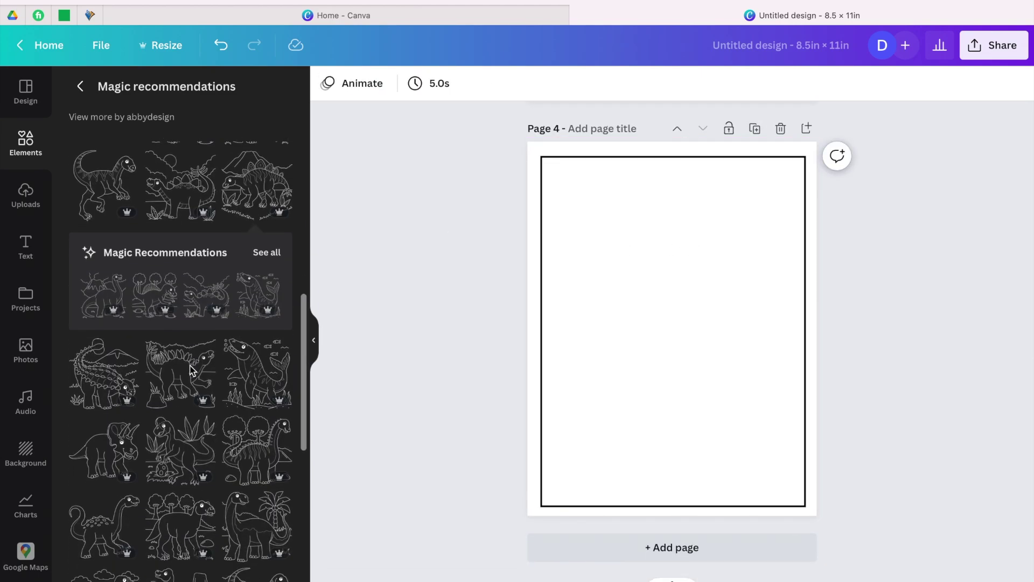
{"action": "scroll", "coordinate": [247, 371], "scroll_direction": "down", "scroll_amount": 3}
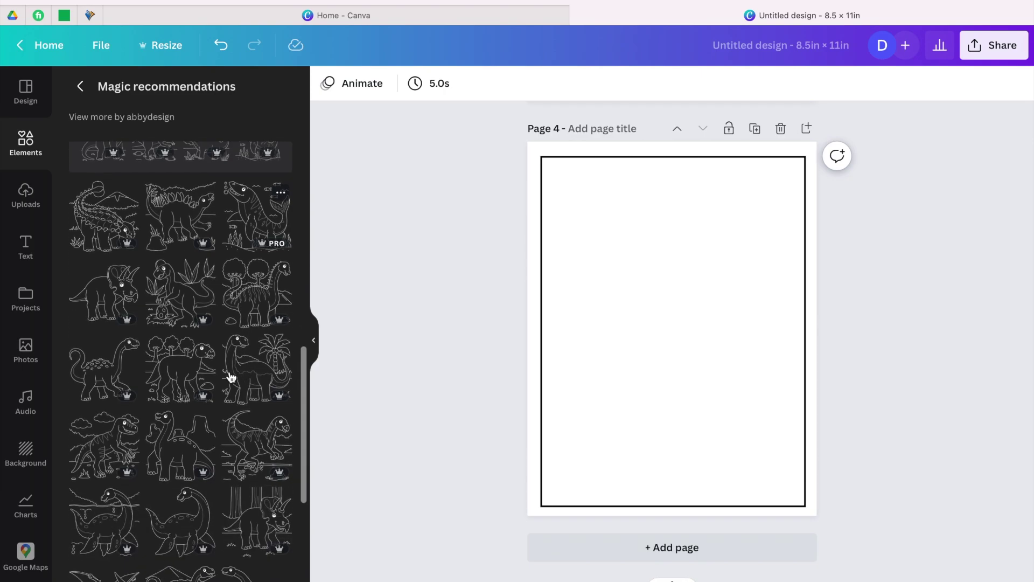
{"action": "left_click", "coordinate": [246, 373]}
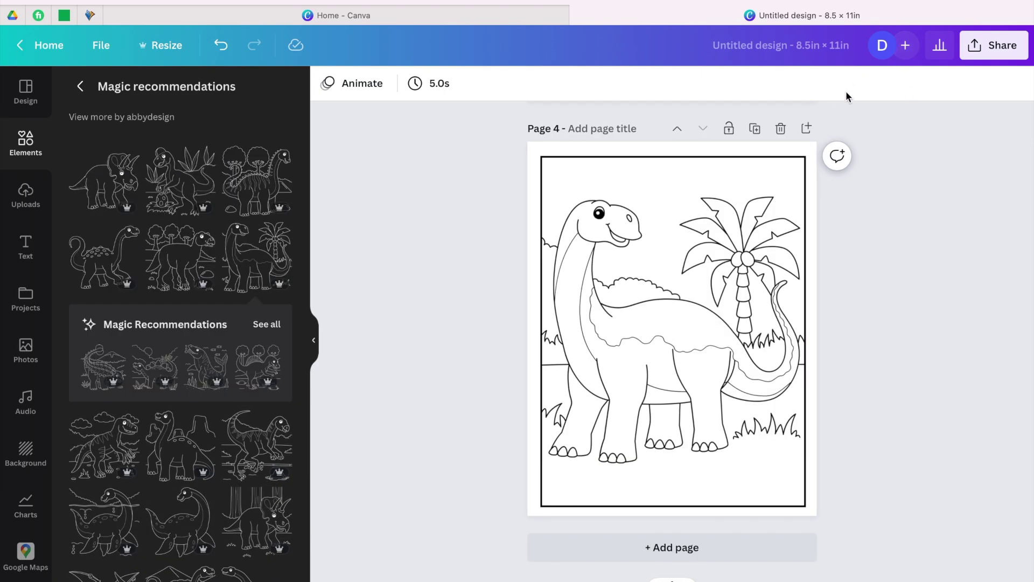
Step: Centre the long-necked dinosaur drawing Middle and Center, then scroll down to blank Page 6
{"action": "left_click", "coordinate": [769, 221]}
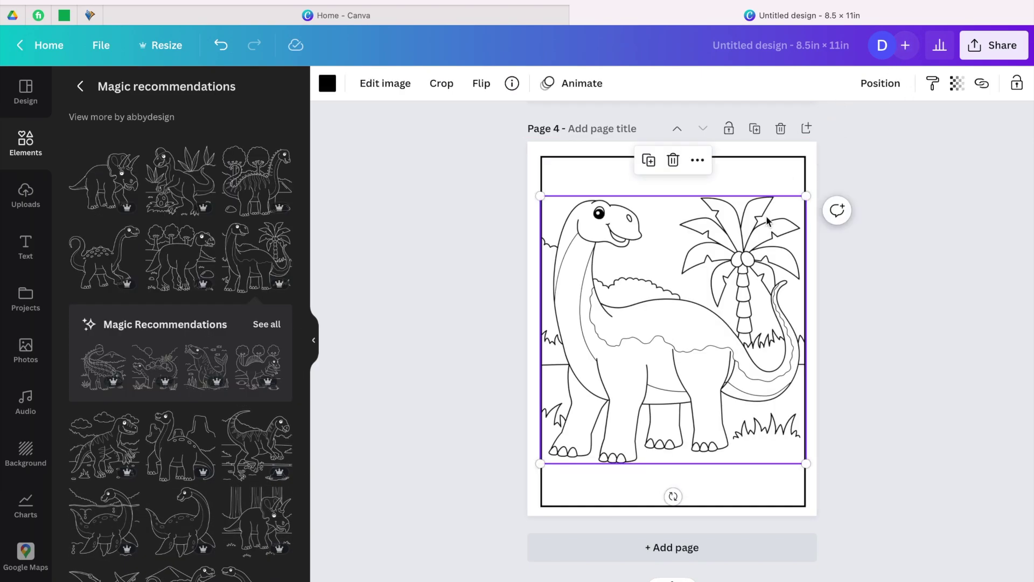
{"action": "left_click", "coordinate": [879, 83]}
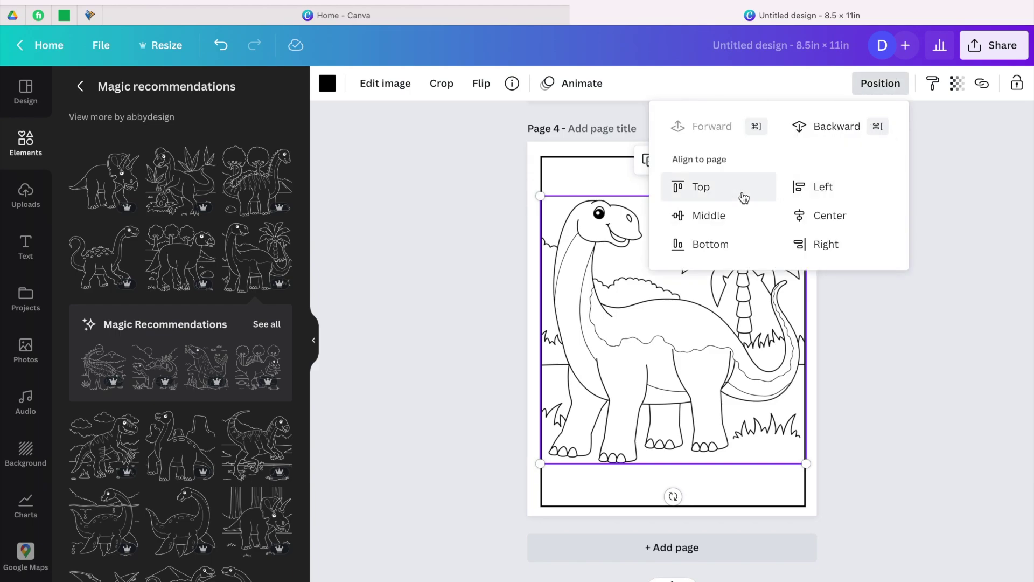
{"action": "left_click", "coordinate": [714, 218]}
{"action": "left_click", "coordinate": [834, 215]}
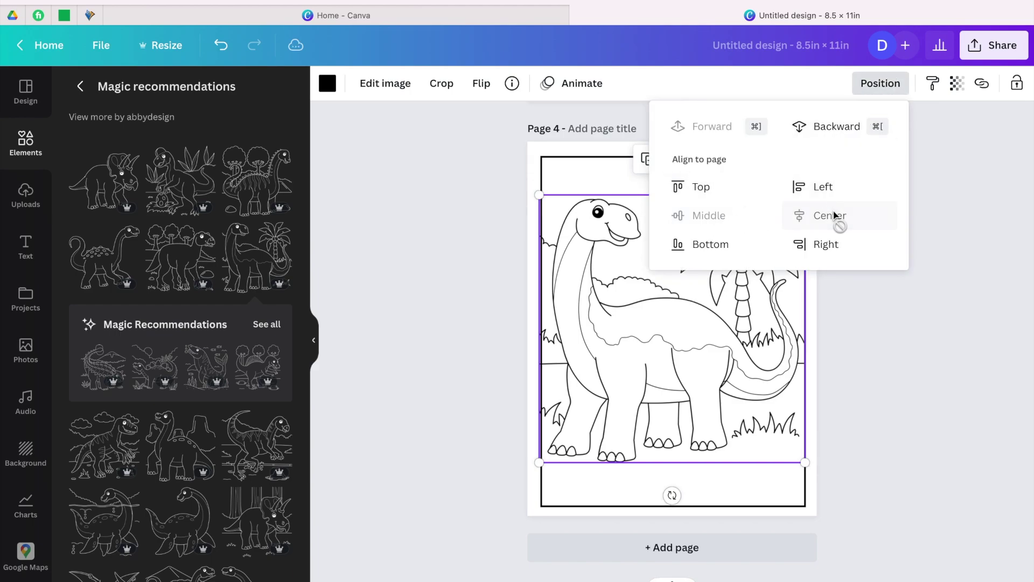
{"action": "scroll", "coordinate": [743, 344], "scroll_direction": "up", "scroll_amount": 20}
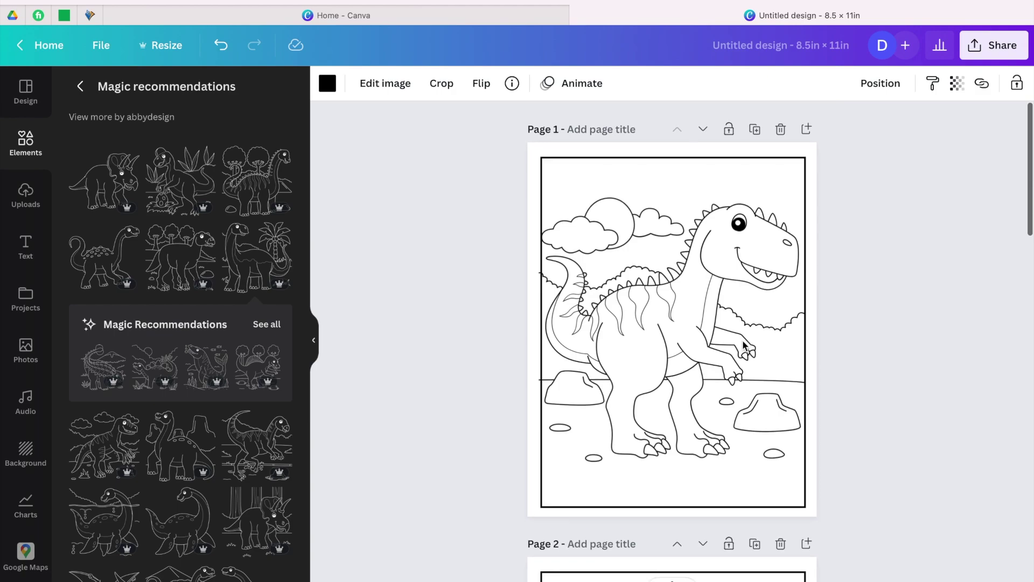
{"action": "scroll", "coordinate": [743, 345], "scroll_direction": "down", "scroll_amount": 20}
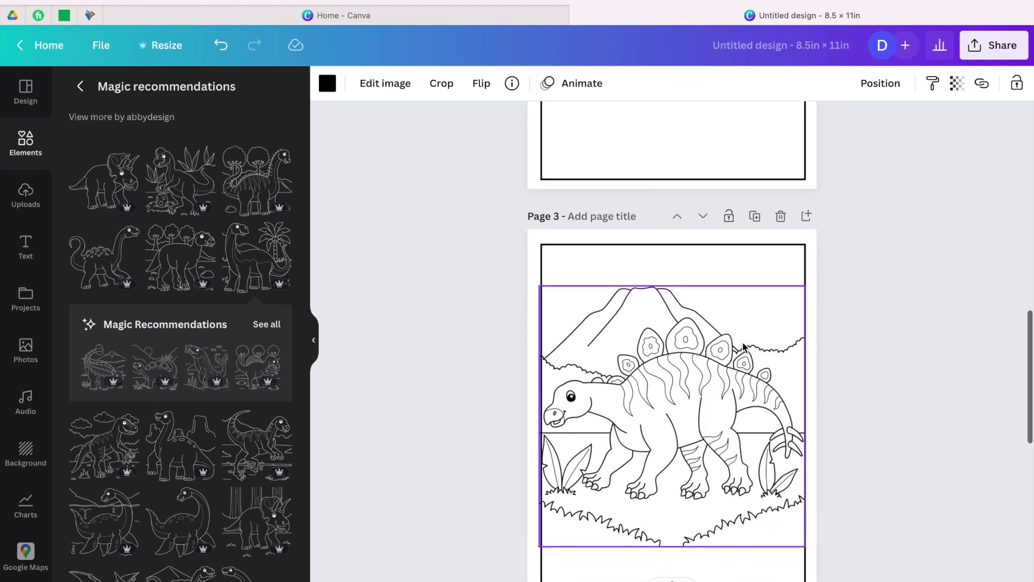
{"action": "scroll", "coordinate": [743, 346], "scroll_direction": "down", "scroll_amount": 12}
{"action": "scroll", "coordinate": [276, 276], "scroll_direction": "down", "scroll_amount": 5}
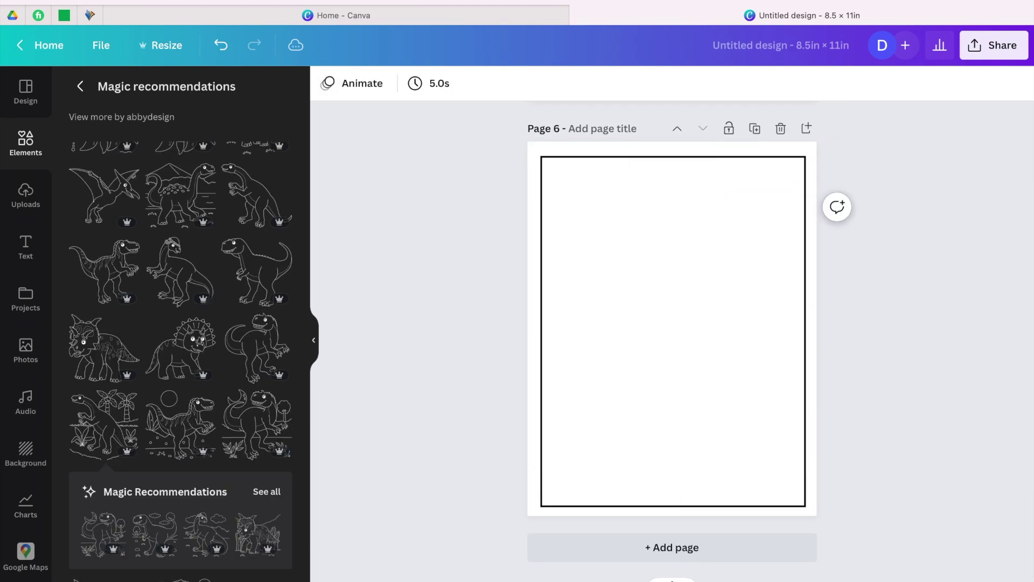
Step: Add the triceratops drawing to Page 6 and enlarge it to the page width
{"action": "scroll", "coordinate": [185, 342], "scroll_direction": "down", "scroll_amount": 2}
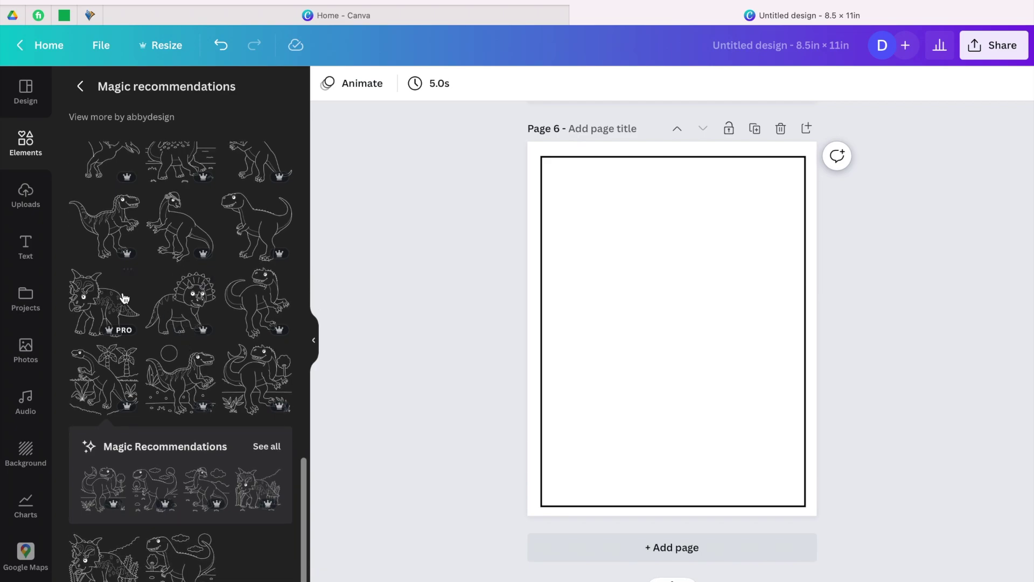
{"action": "left_click", "coordinate": [100, 306]}
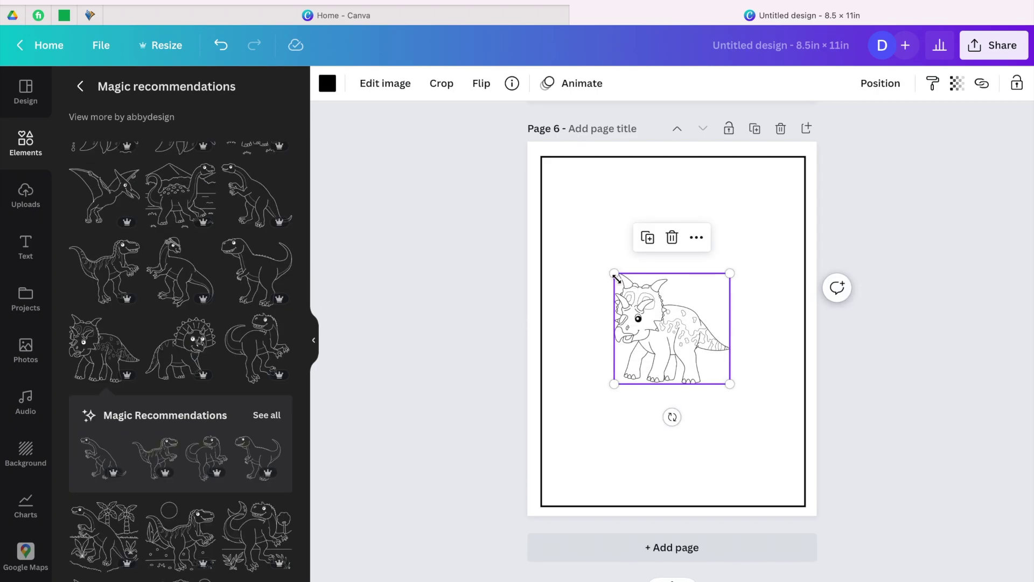
{"action": "left_click_drag", "start_coordinate": [613, 273], "coordinate": [541, 203]}
{"action": "left_click_drag", "start_coordinate": [775, 448], "coordinate": [805, 457]}
Step: Centre the triceratops Middle and Center and add a new blank bordered Page 7
{"action": "left_click", "coordinate": [887, 84]}
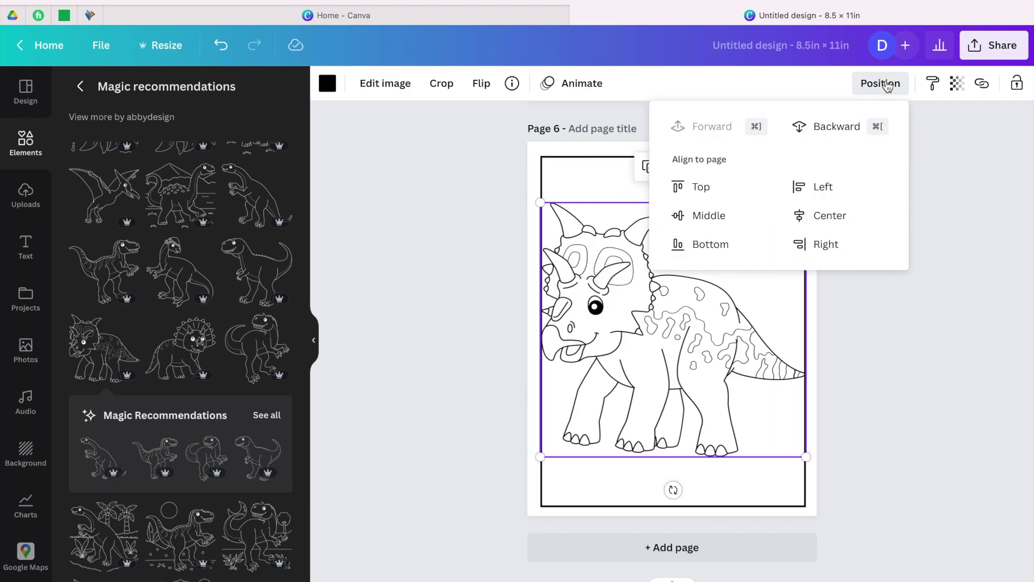
{"action": "left_click", "coordinate": [709, 215]}
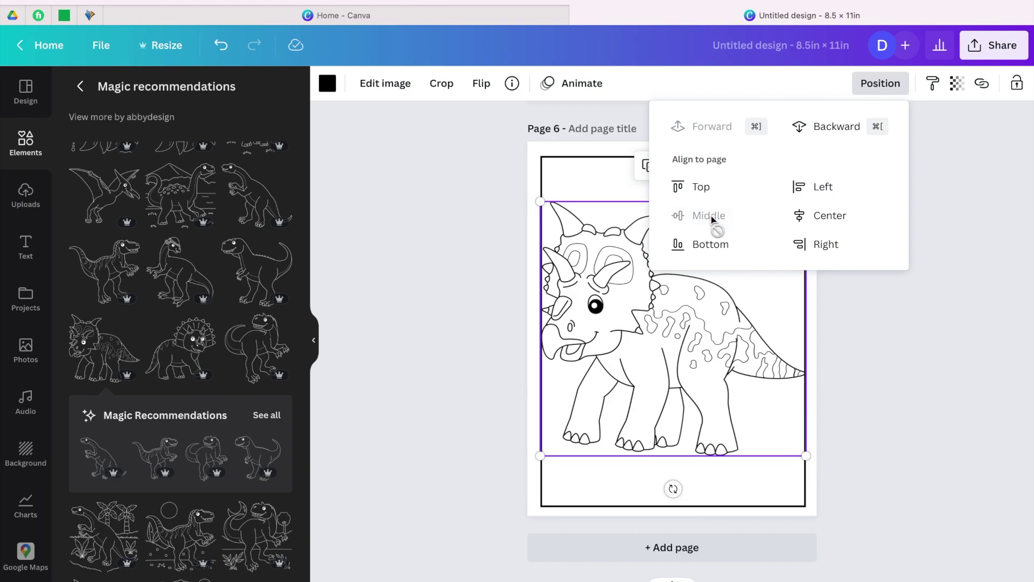
{"action": "left_click", "coordinate": [826, 217]}
{"action": "left_click", "coordinate": [730, 327]}
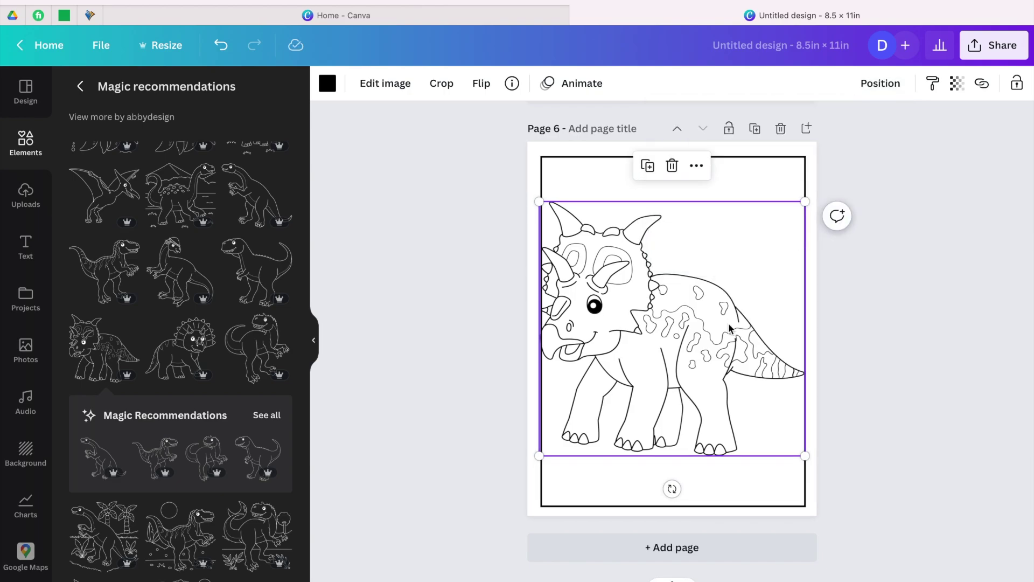
{"action": "left_click", "coordinate": [754, 128]}
{"action": "scroll", "coordinate": [167, 412], "scroll_direction": "down", "scroll_amount": 1}
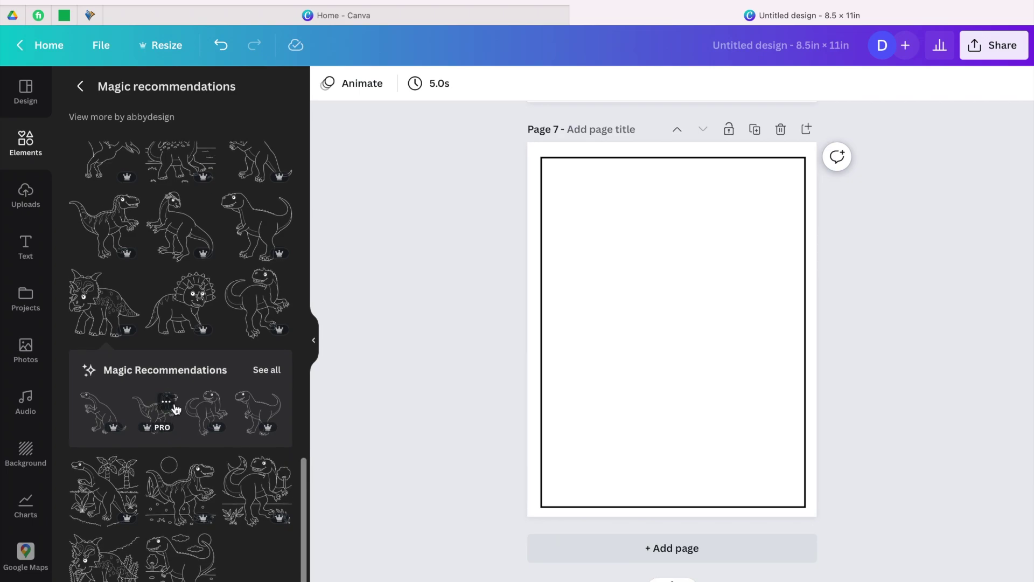
Step: Add the T-rex scene with tree, clouds and sun to Page 7, enlarged and centred
{"action": "left_click", "coordinate": [174, 408]}
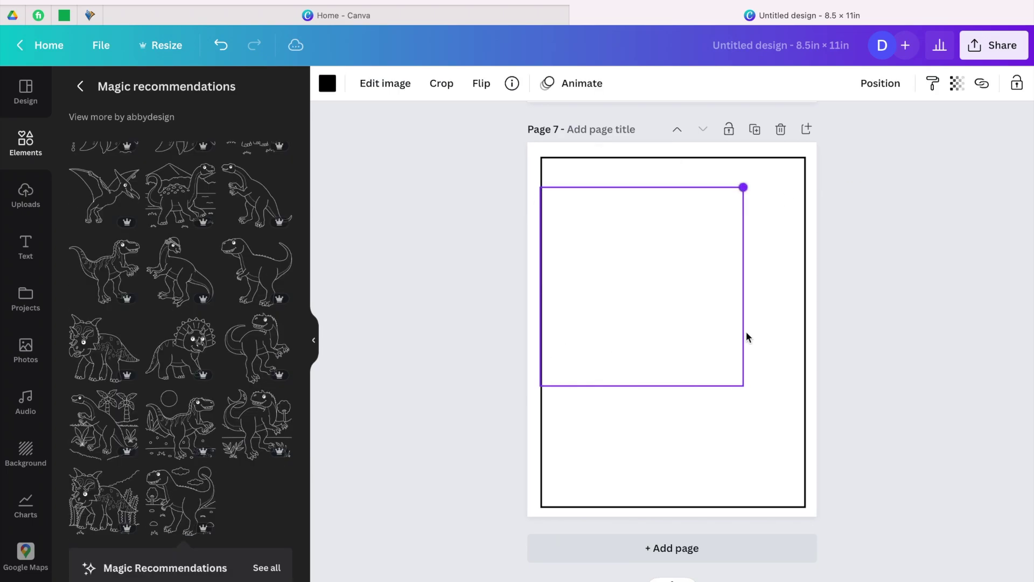
{"action": "left_click_drag", "start_coordinate": [767, 385], "coordinate": [805, 424]}
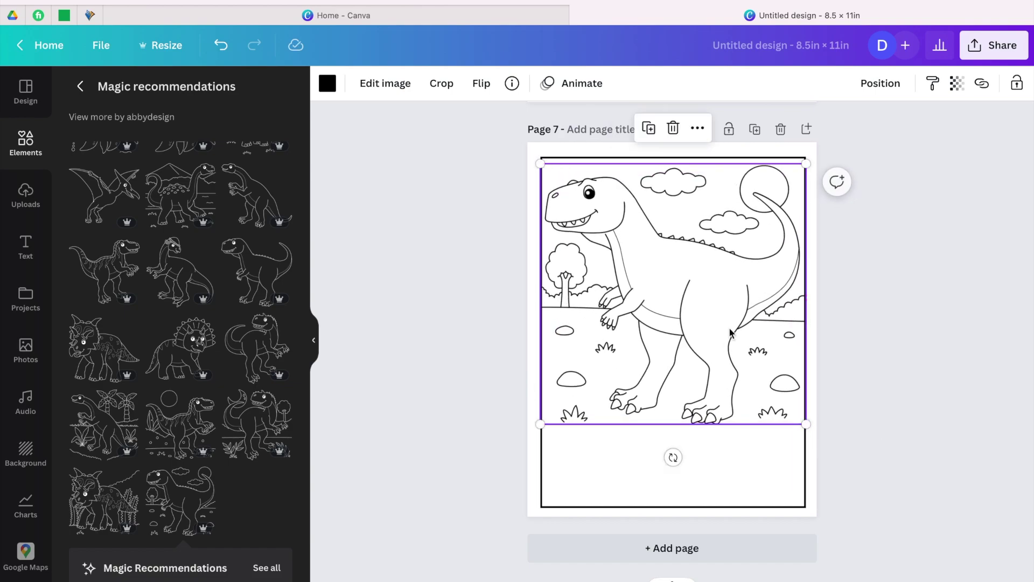
{"action": "key", "text": "ctrl+z"}
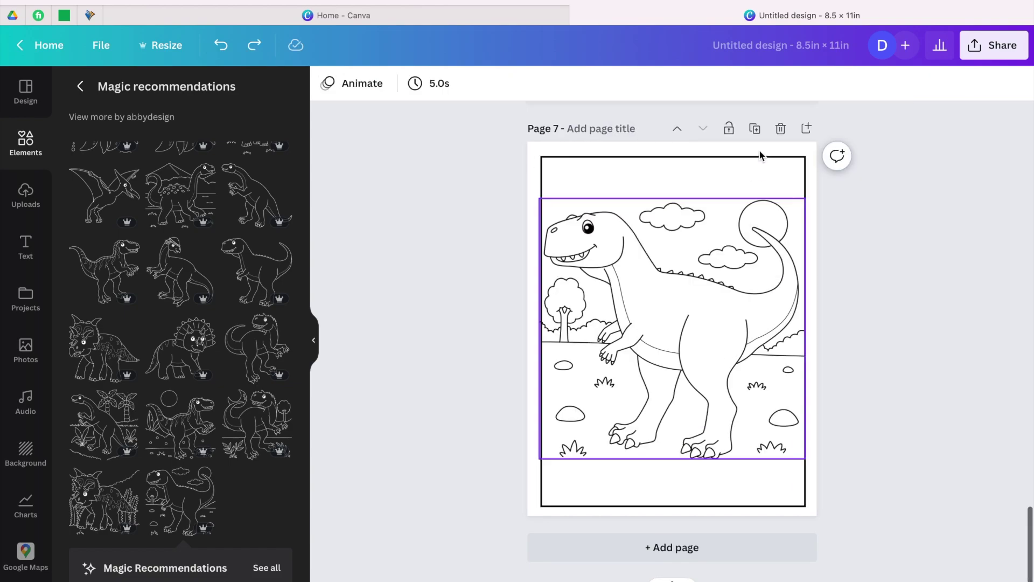
Step: Duplicate Page 7 and delete the copied dinosaur, leaving a blank bordered Page 8
{"action": "left_click", "coordinate": [756, 131]}
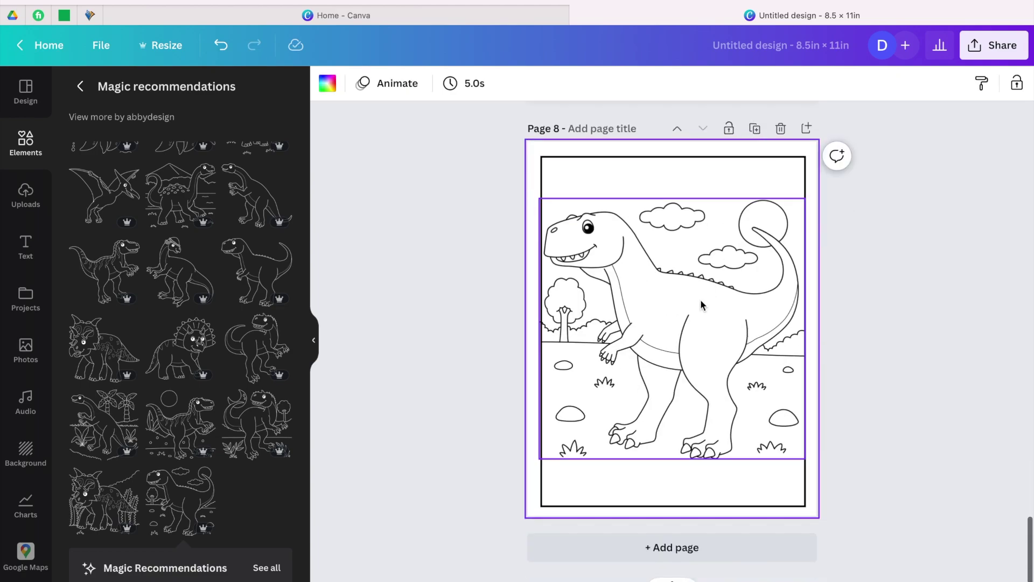
{"action": "left_click", "coordinate": [698, 315]}
{"action": "key", "text": "Delete"}
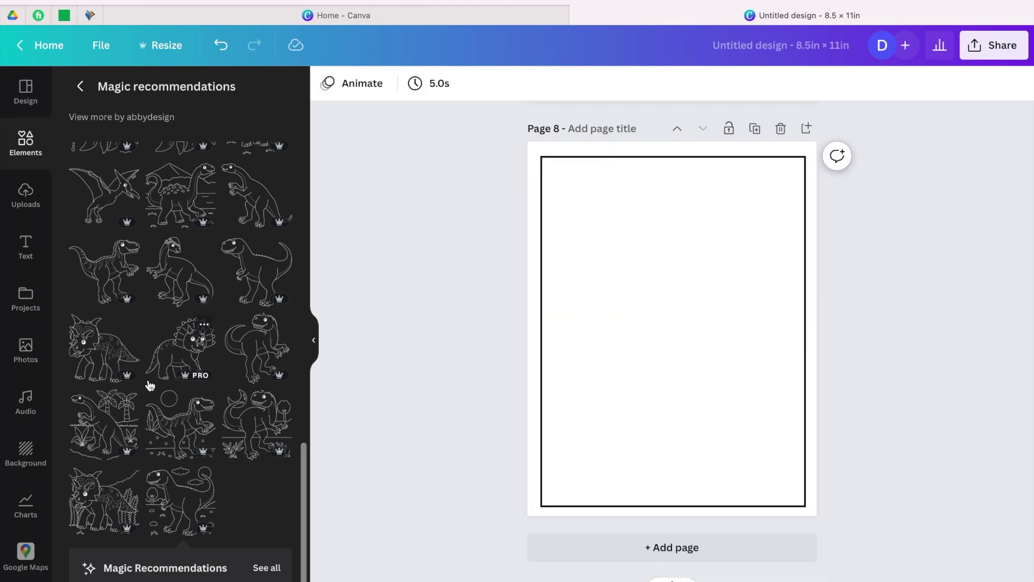
Step: Add the triceratops jungle drawing to Page 8 and stretch it to the page width
{"action": "scroll", "coordinate": [149, 337], "scroll_direction": "down", "scroll_amount": 1}
{"action": "left_click", "coordinate": [103, 455]}
{"action": "left_click_drag", "start_coordinate": [611, 271], "coordinate": [540, 204]}
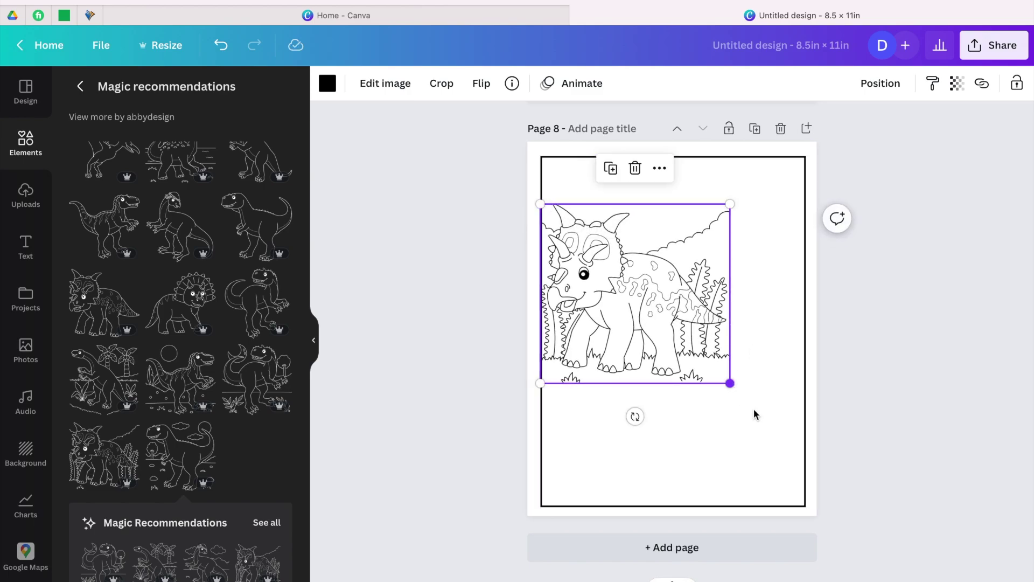
{"action": "left_click_drag", "start_coordinate": [730, 383], "coordinate": [806, 455]}
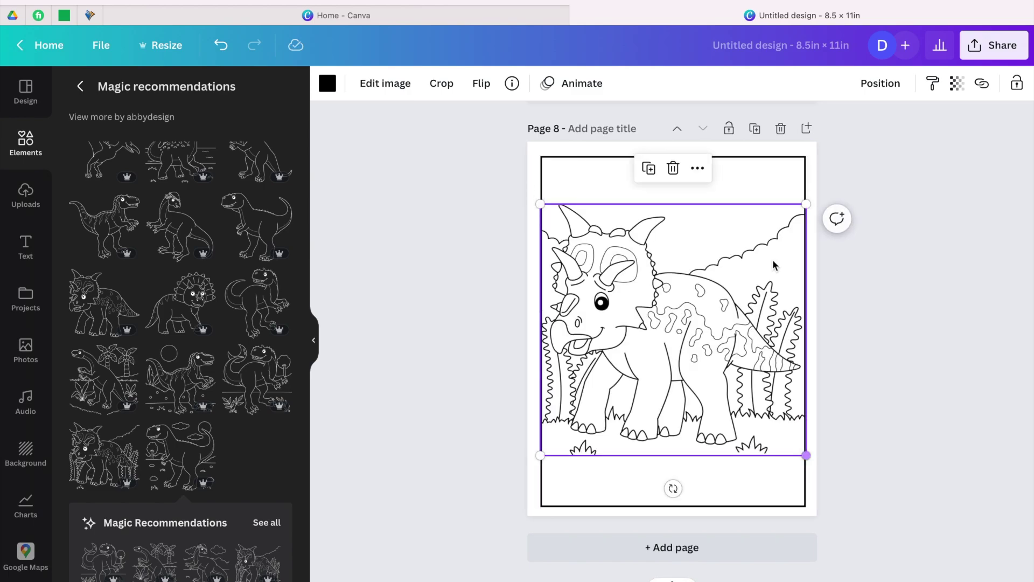
Step: Centre the triceratops vertically and horizontally, then duplicate Page 8 as Page 9
{"action": "left_click", "coordinate": [880, 83]}
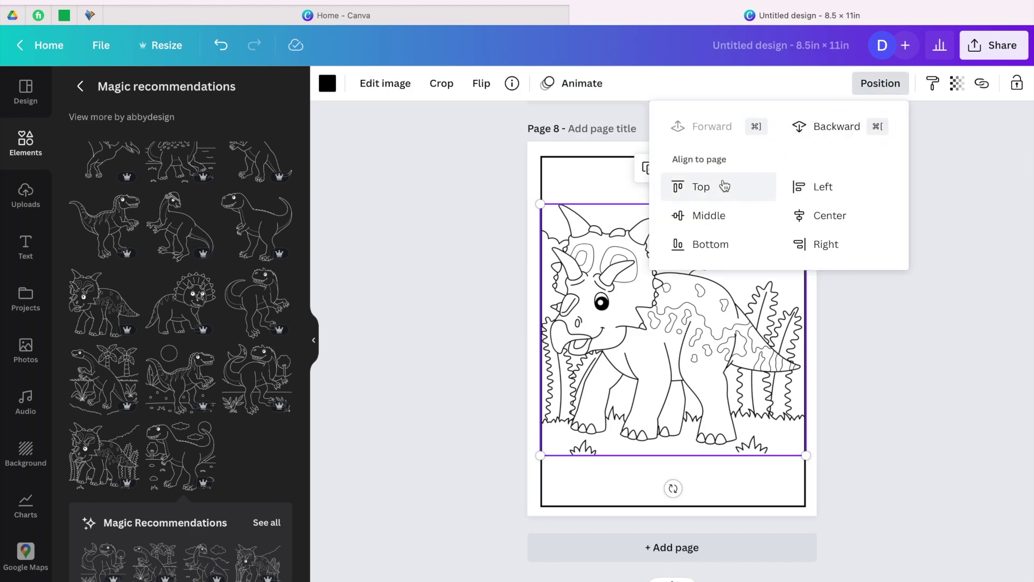
{"action": "left_click", "coordinate": [710, 216]}
{"action": "left_click", "coordinate": [836, 216]}
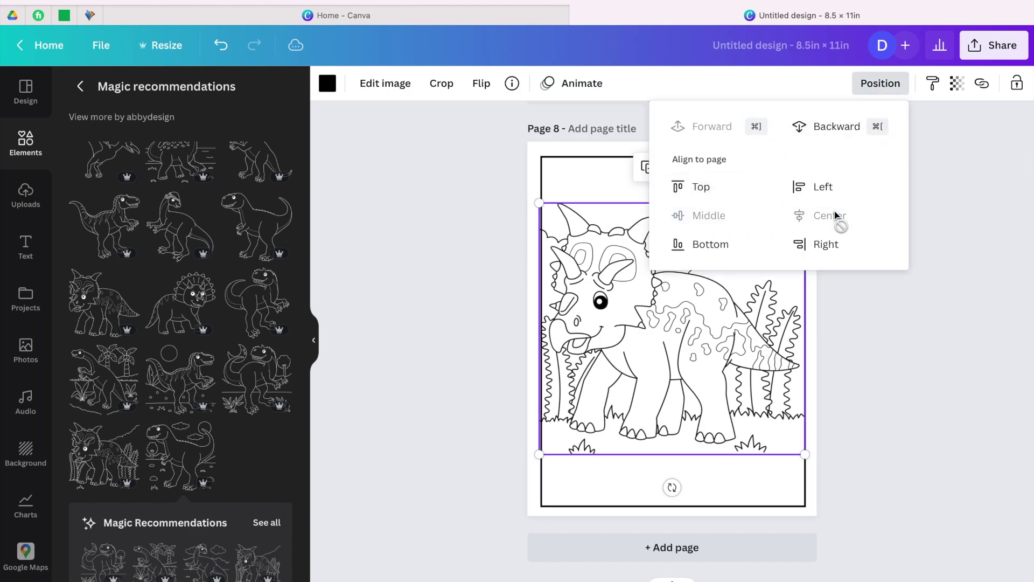
{"action": "left_click", "coordinate": [782, 338]}
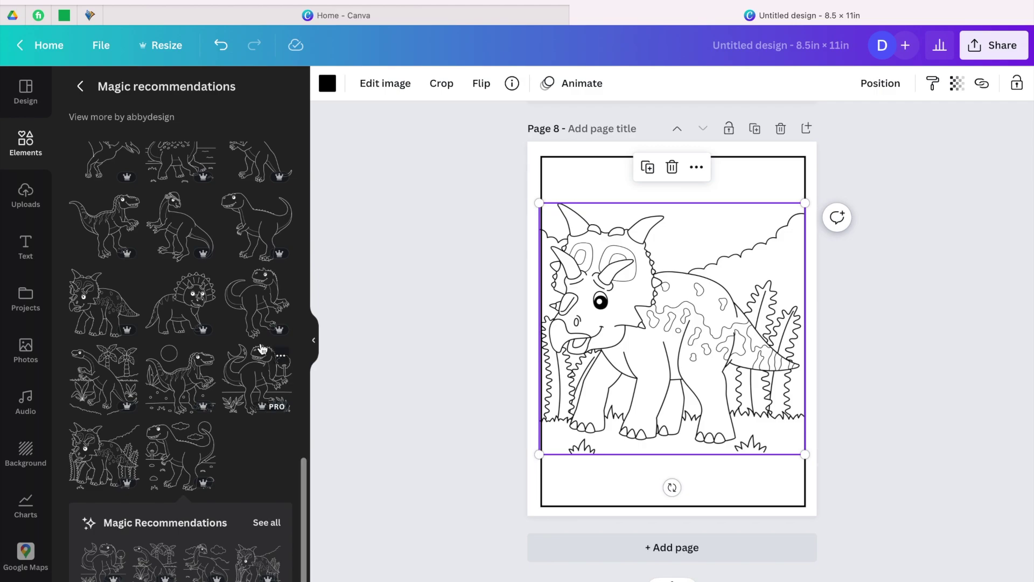
{"action": "scroll", "coordinate": [262, 349], "scroll_direction": "down", "scroll_amount": 10}
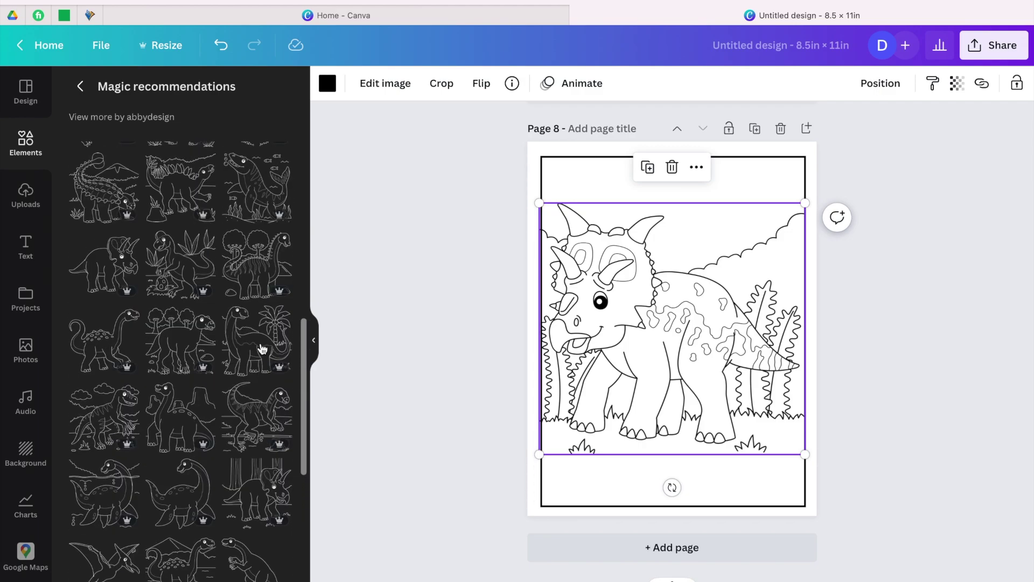
{"action": "left_click", "coordinate": [754, 129]}
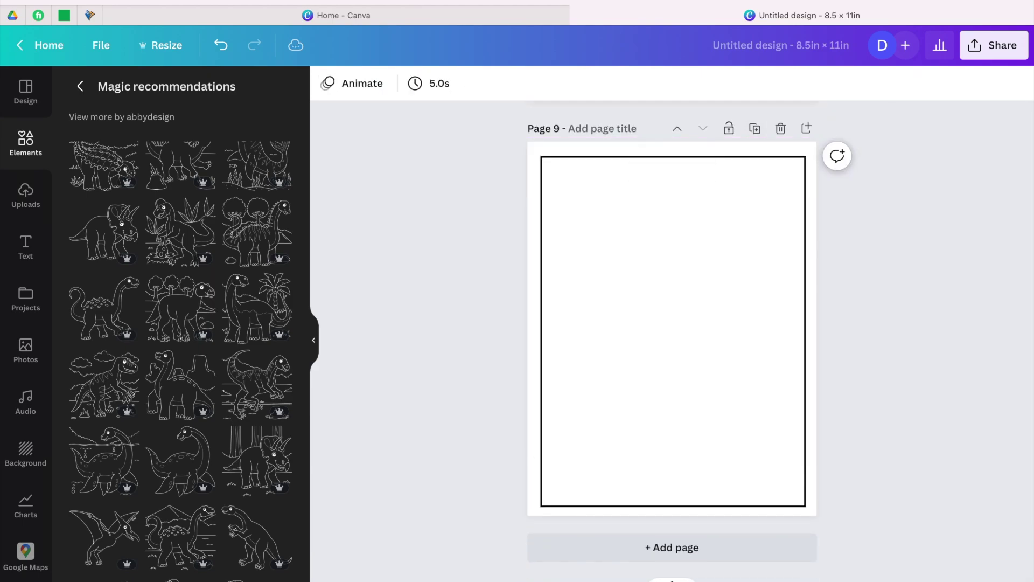
Step: Add a dinosaur-with-egg drawing to Page 9 and scroll down to Page 10
{"action": "left_click", "coordinate": [189, 231]}
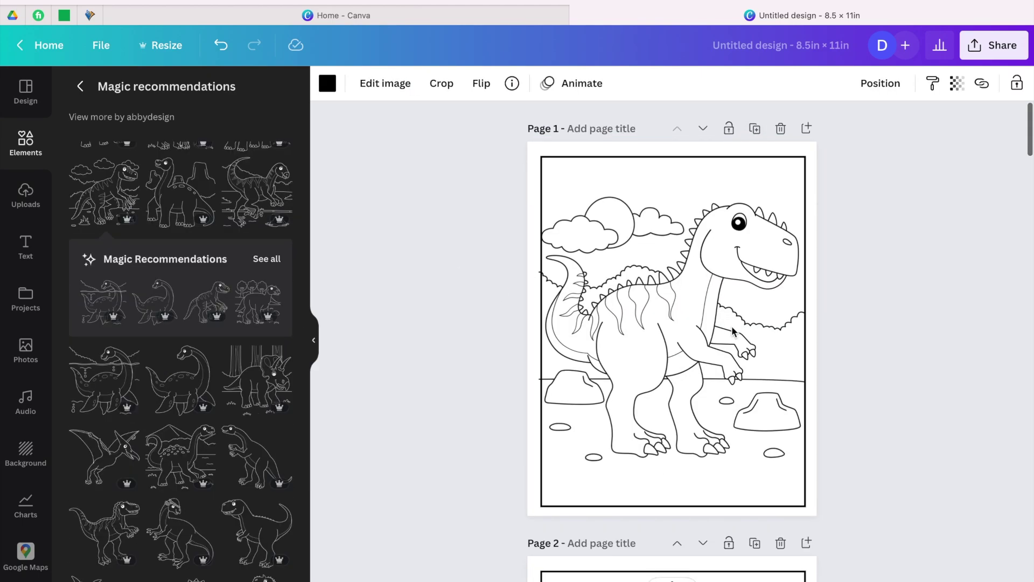
{"action": "scroll", "coordinate": [731, 326], "scroll_direction": "down", "scroll_amount": 20}
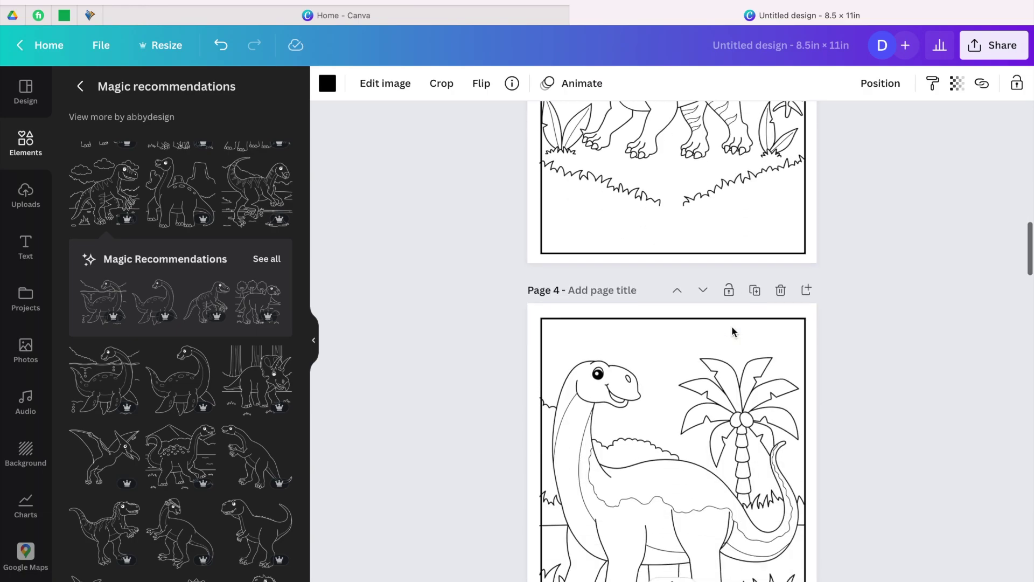
{"action": "scroll", "coordinate": [732, 331], "scroll_direction": "down", "scroll_amount": 20}
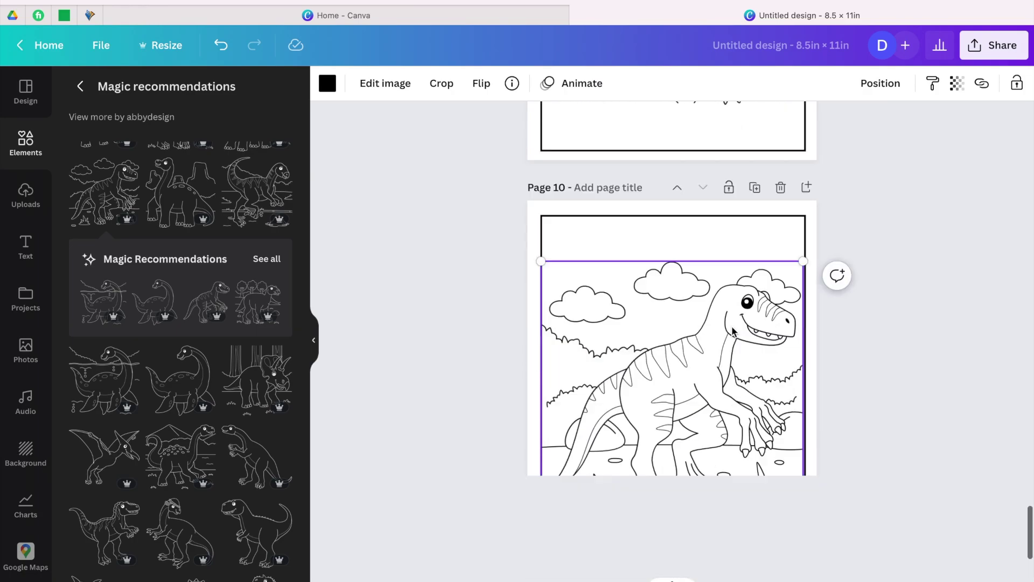
Step: Download all 10 pages as a PDF Print file
{"action": "left_click", "coordinate": [973, 46]}
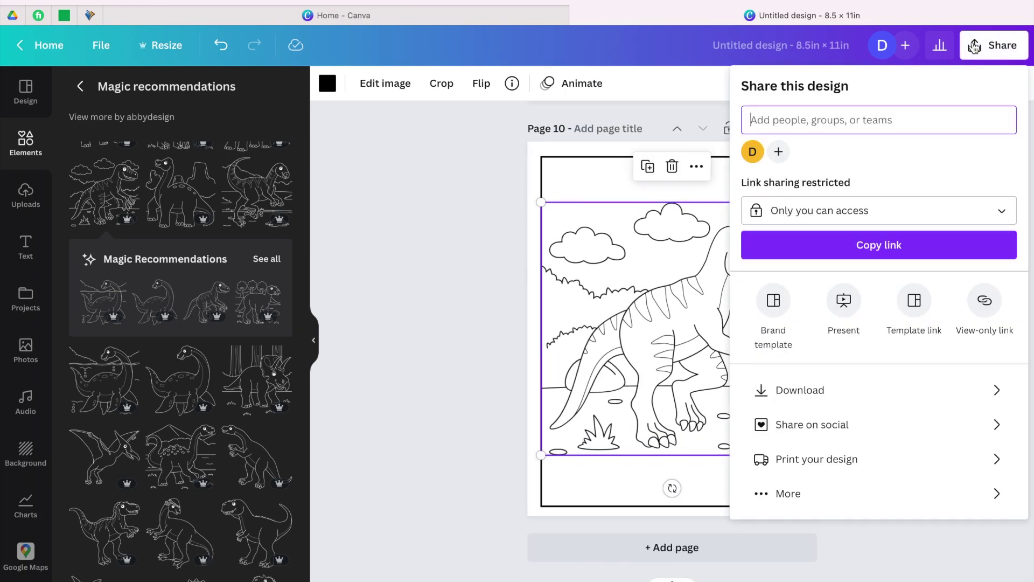
{"action": "left_click", "coordinate": [995, 391]}
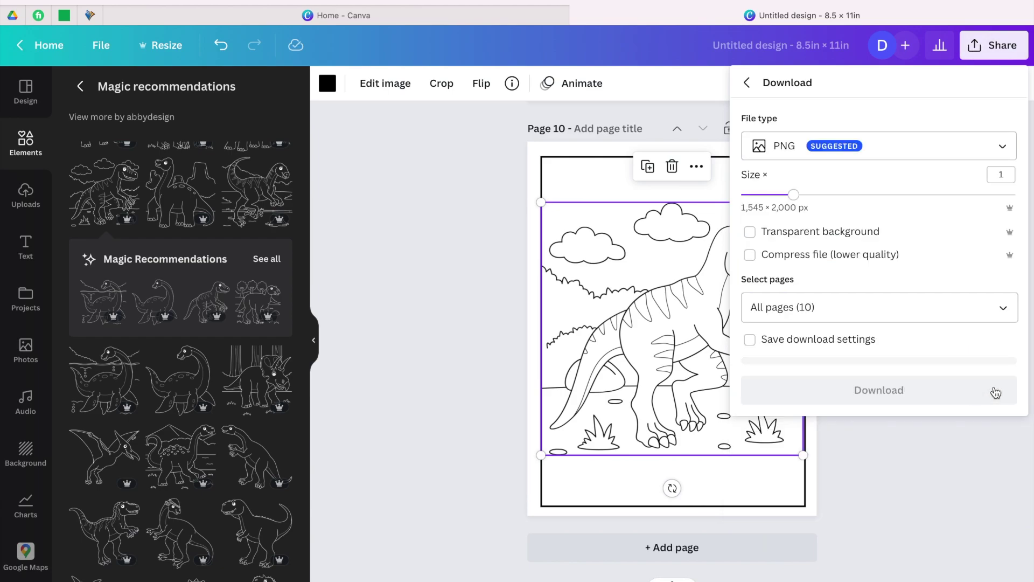
{"action": "left_click", "coordinate": [1005, 150]}
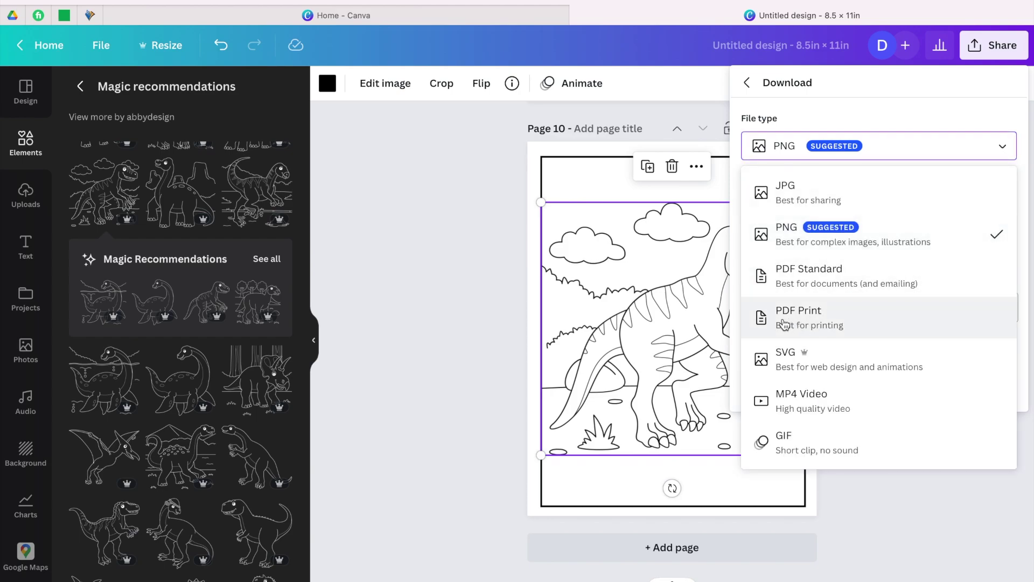
{"action": "left_click", "coordinate": [809, 317]}
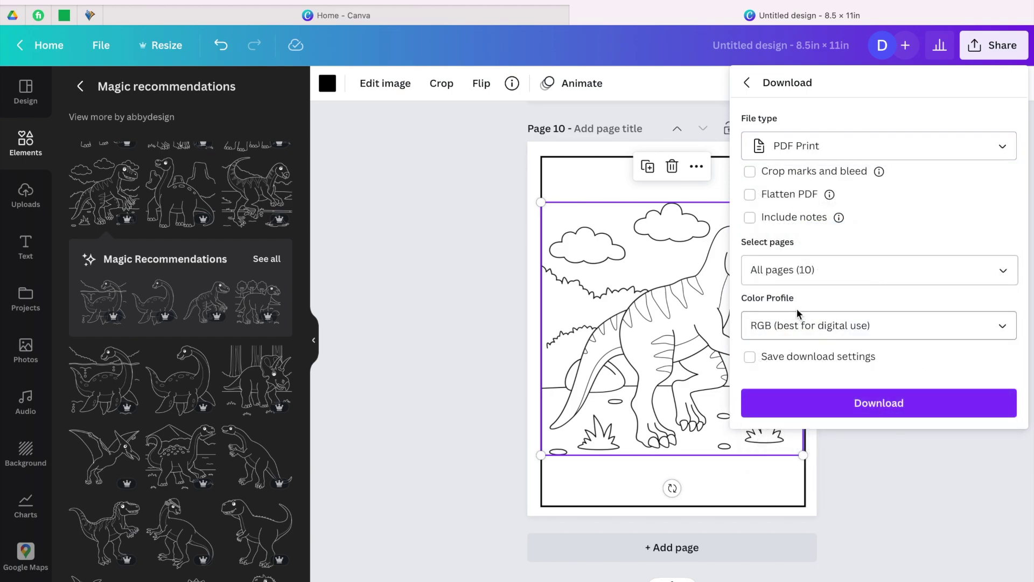
{"action": "left_click", "coordinate": [893, 413]}
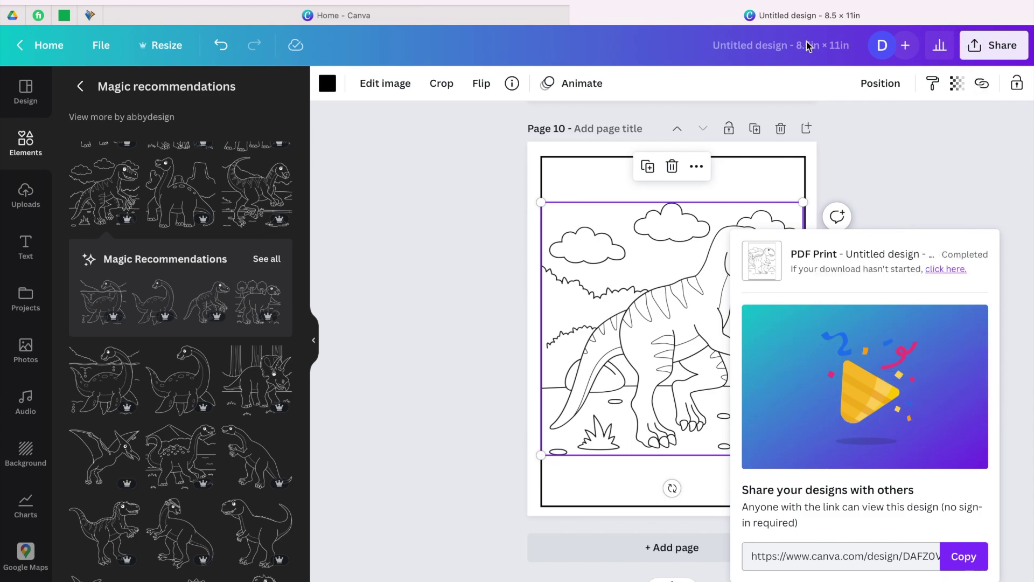
Step: Open Untitled design-3.pdf in Acrobat Reader and scroll through pages 8–10
{"action": "double_click", "coordinate": [712, 54]}
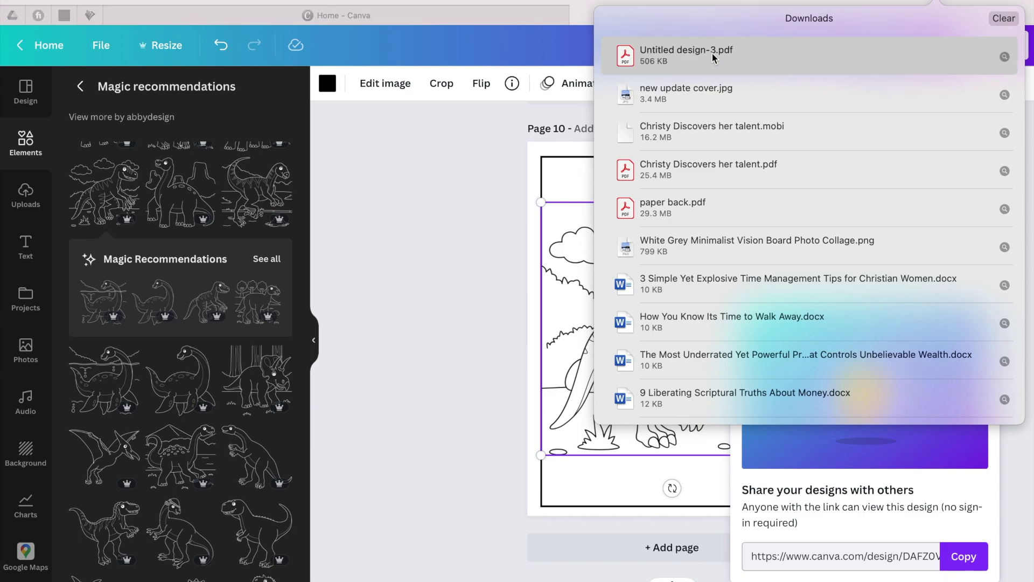
{"action": "scroll", "coordinate": [648, 166], "scroll_direction": "down", "scroll_amount": 15}
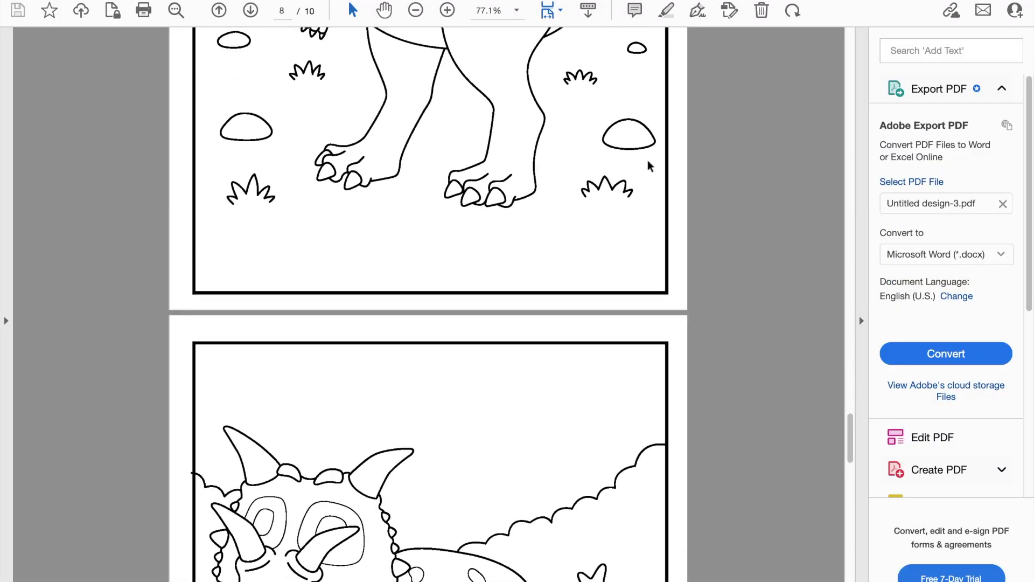
{"action": "scroll", "coordinate": [649, 166], "scroll_direction": "down", "scroll_amount": 15}
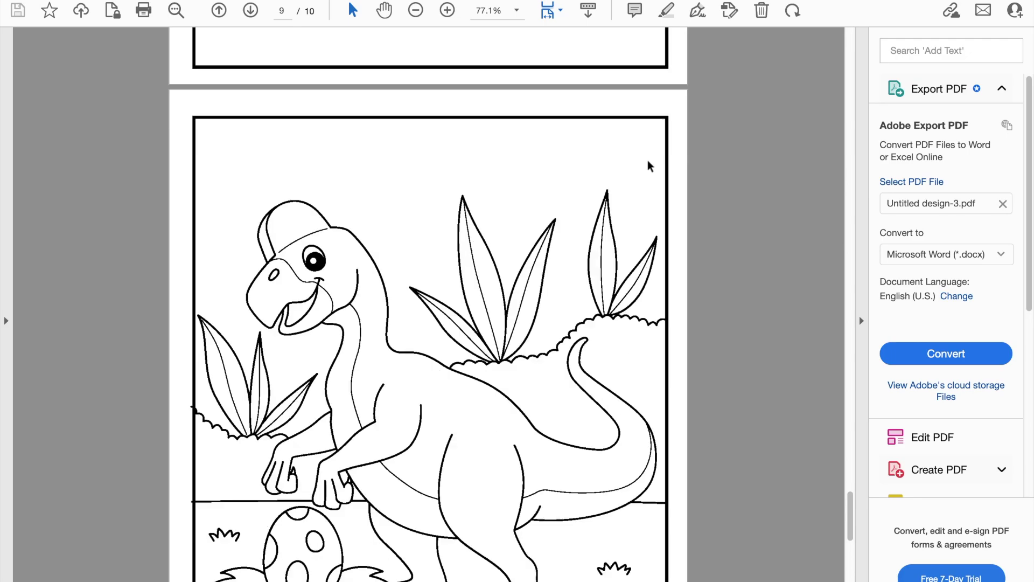
{"action": "scroll", "coordinate": [648, 166], "scroll_direction": "down", "scroll_amount": 8}
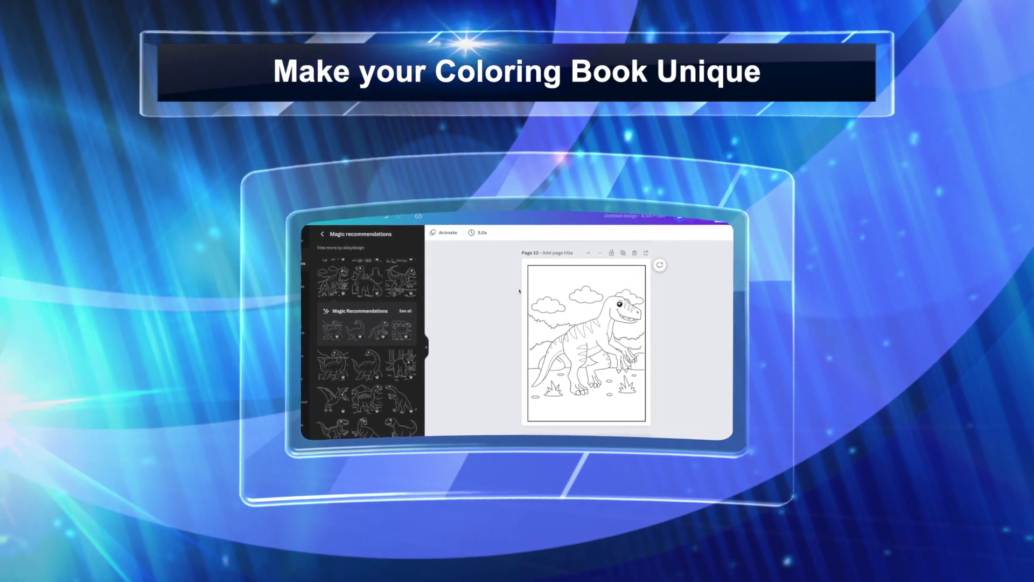
Step: Return to Page 1, select its dinosaur picture, and go back to the main elements library
{"action": "scroll", "coordinate": [512, 289], "scroll_direction": "up", "scroll_amount": 10}
{"action": "scroll", "coordinate": [519, 291], "scroll_direction": "up", "scroll_amount": 20}
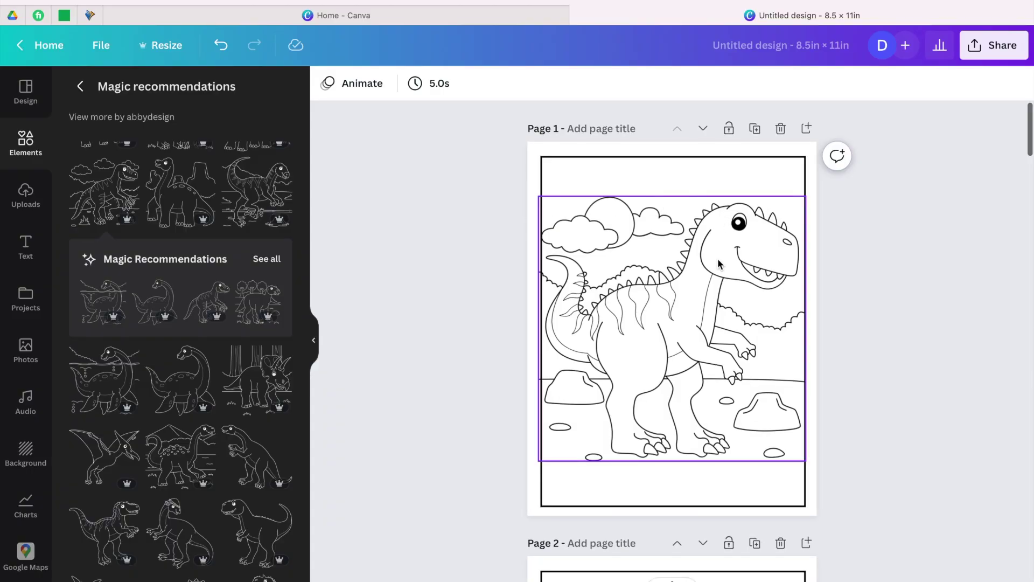
{"action": "left_click", "coordinate": [719, 264]}
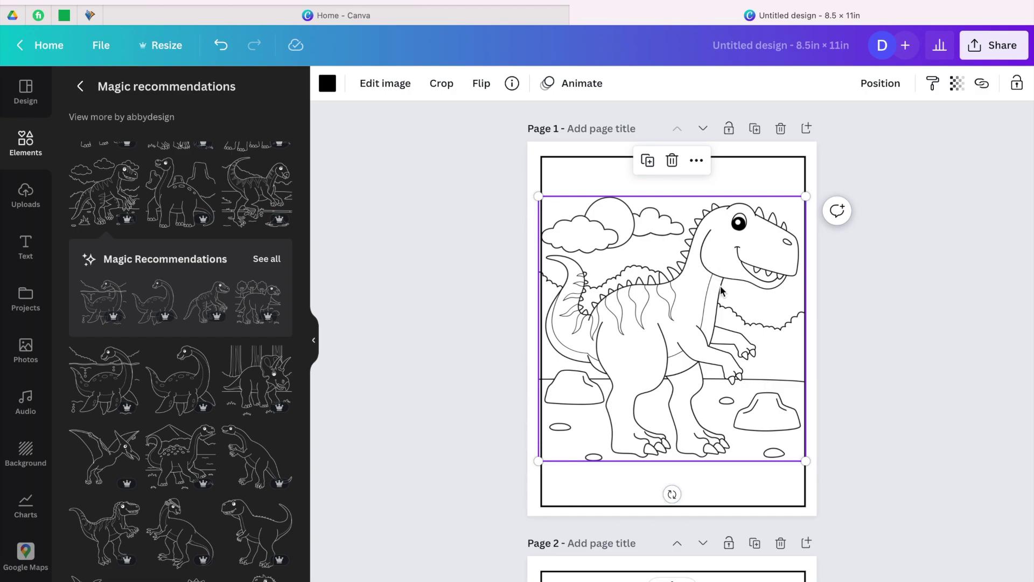
{"action": "left_click", "coordinate": [26, 141]}
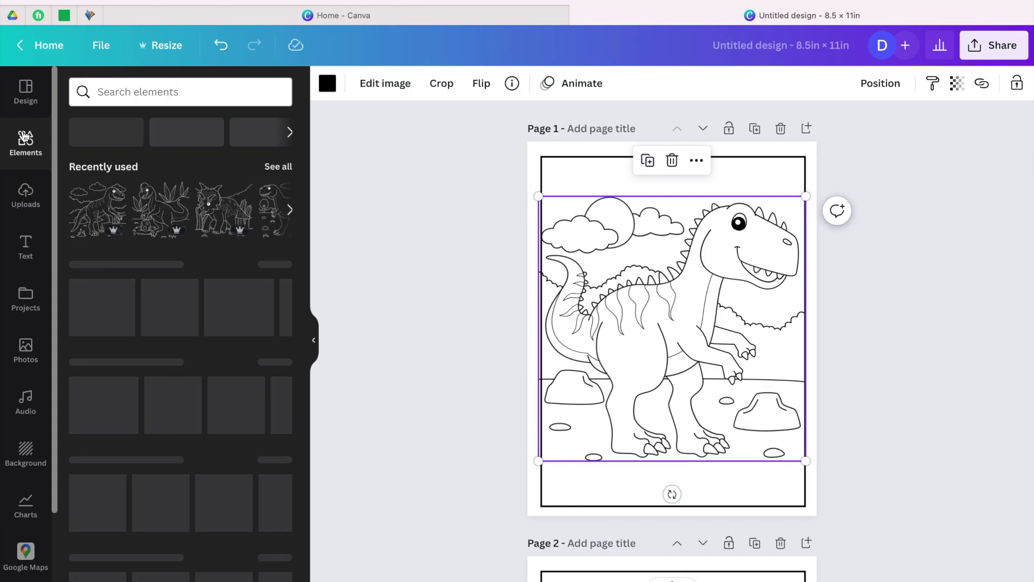
Step: Add an 'Add a heading' text box across the top of Page 1 and select its text
{"action": "left_click", "coordinate": [25, 242]}
{"action": "left_click_drag", "start_coordinate": [226, 200], "coordinate": [692, 159]}
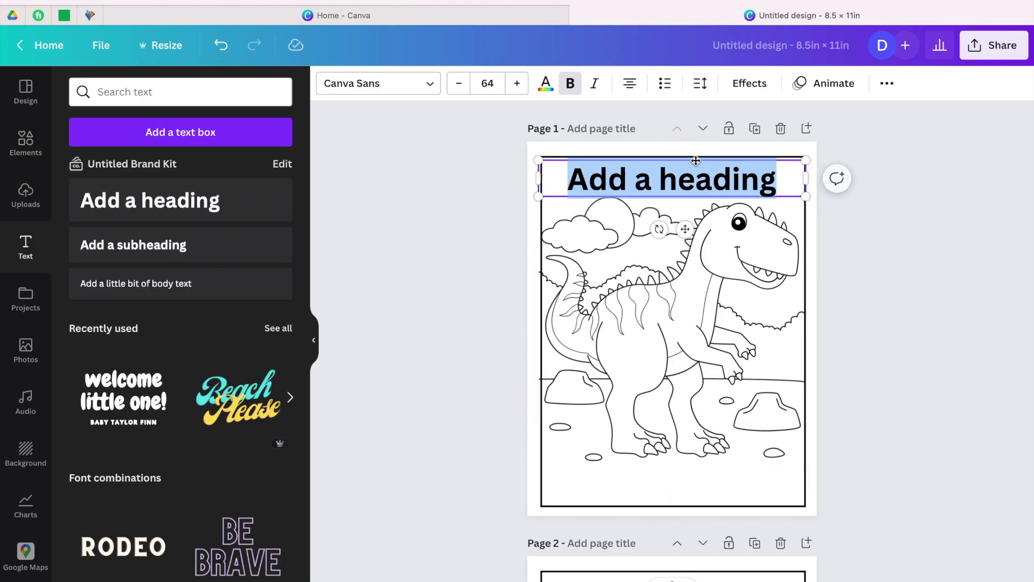
{"action": "left_click", "coordinate": [743, 175]}
{"action": "left_click_drag", "start_coordinate": [775, 176], "coordinate": [605, 159]}
{"action": "key", "text": "ctrl+c"}
Step: Paste the heading onto Pages 2 and 3
{"action": "scroll", "coordinate": [674, 305], "scroll_direction": "down", "scroll_amount": 5}
{"action": "left_click", "coordinate": [625, 422]}
{"action": "key", "text": "ctrl+v"}
{"action": "scroll", "coordinate": [627, 430], "scroll_direction": "down", "scroll_amount": 10}
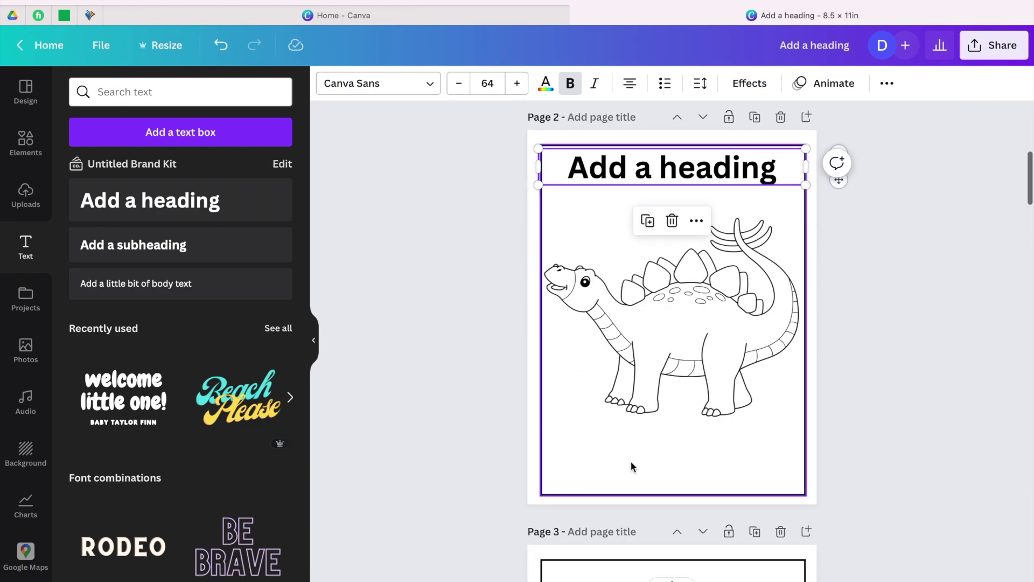
{"action": "left_click", "coordinate": [614, 288]}
{"action": "key", "text": "ctrl+v"}
Step: Shrink Page 1's dinosaur picture to a small size
{"action": "scroll", "coordinate": [615, 289], "scroll_direction": "up", "scroll_amount": 1}
{"action": "scroll", "coordinate": [616, 289], "scroll_direction": "up", "scroll_amount": 15}
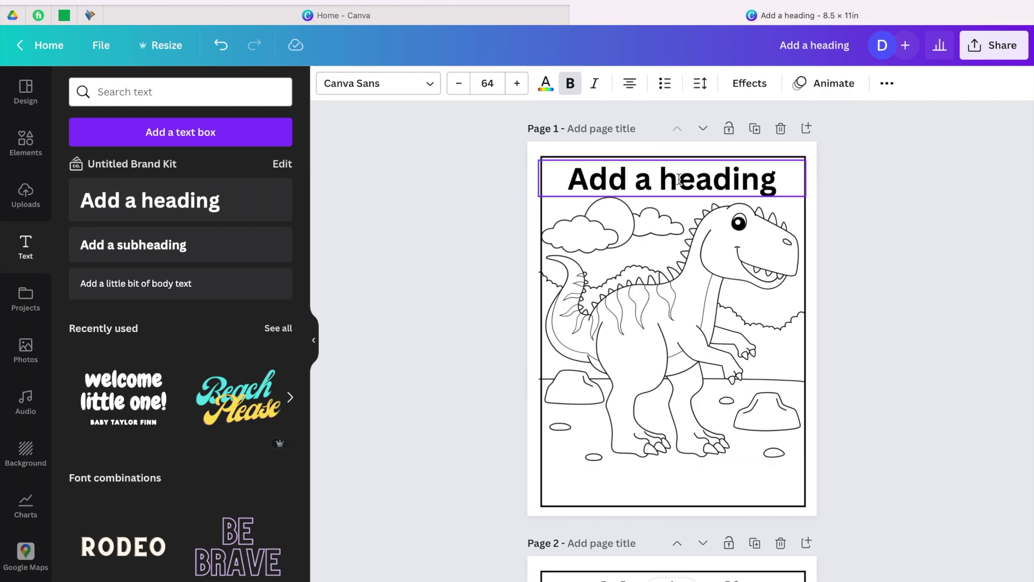
{"action": "left_click", "coordinate": [710, 273]}
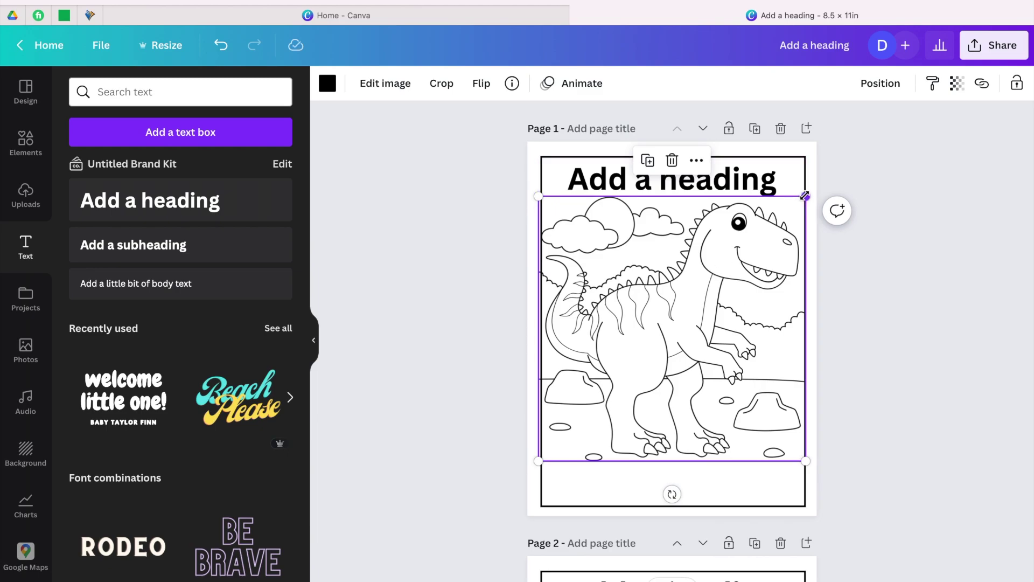
{"action": "left_click_drag", "start_coordinate": [805, 196], "coordinate": [606, 356]}
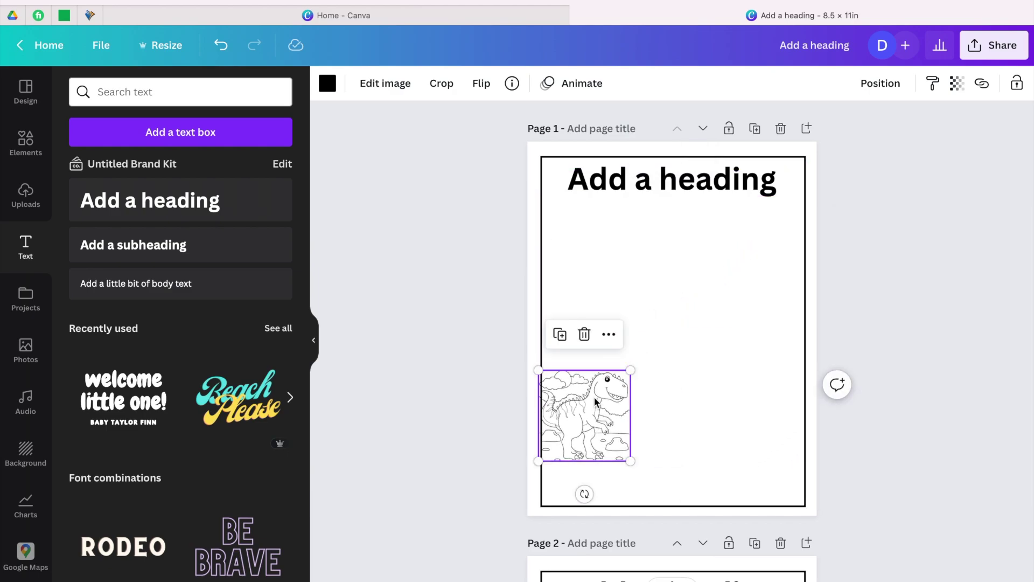
Step: Duplicate the small dinosaur, enlarge the copy under the heading, and move the original bottom-left
{"action": "key", "text": "super+d"}
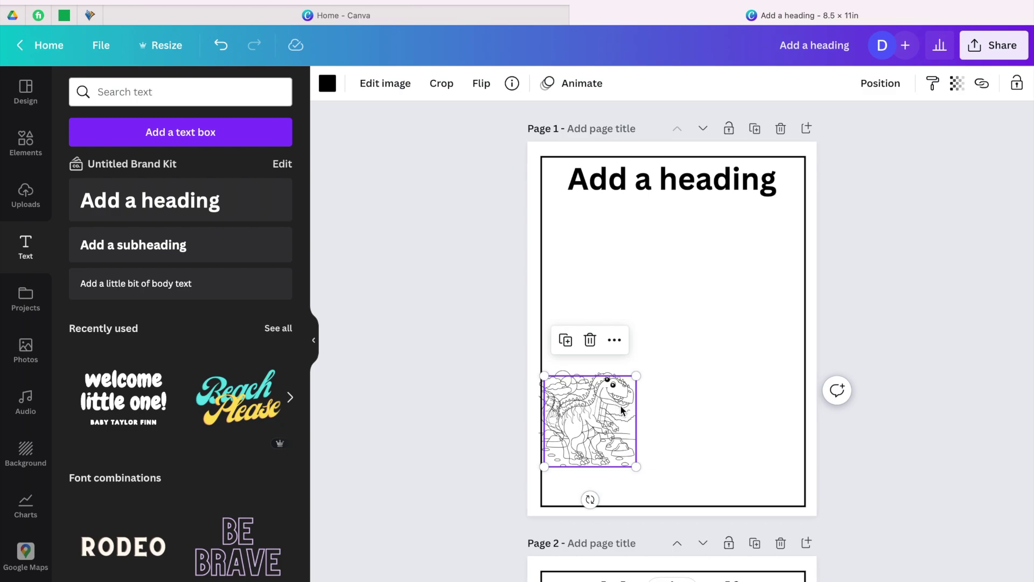
{"action": "left_click_drag", "start_coordinate": [593, 396], "coordinate": [632, 282]}
{"action": "left_click_drag", "start_coordinate": [662, 240], "coordinate": [731, 173]}
{"action": "left_click_drag", "start_coordinate": [603, 397], "coordinate": [603, 431]}
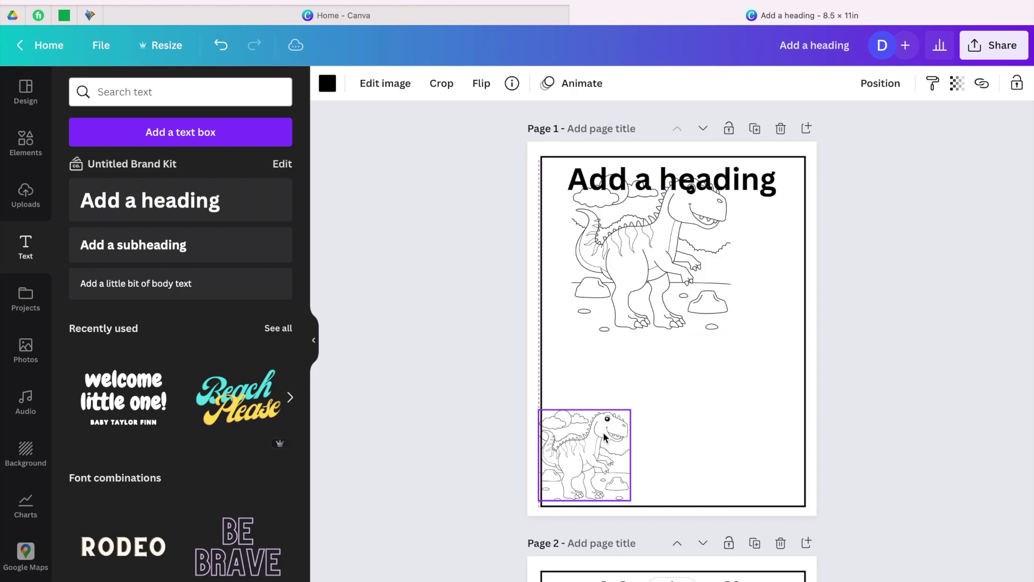
Step: Shift and enlarge the big dinosaur, slightly enlarge the small one, and adjust the heading
{"action": "left_click", "coordinate": [638, 261]}
{"action": "left_click_drag", "start_coordinate": [639, 261], "coordinate": [603, 291]}
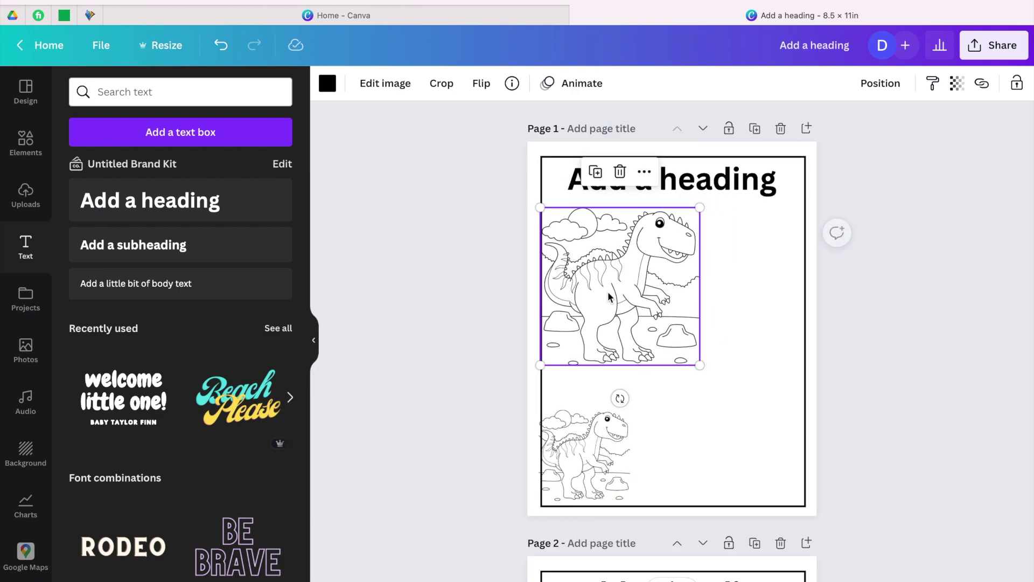
{"action": "left_click_drag", "start_coordinate": [701, 366], "coordinate": [730, 381]}
{"action": "left_click", "coordinate": [614, 434]}
{"action": "left_click_drag", "start_coordinate": [629, 409], "coordinate": [641, 398]}
{"action": "mouse_move", "coordinate": [751, 182]}
{"action": "left_mouse_down"}
{"action": "mouse_move", "coordinate": [750, 332]}
{"action": "mouse_move", "coordinate": [751, 182]}
{"action": "left_mouse_up"}
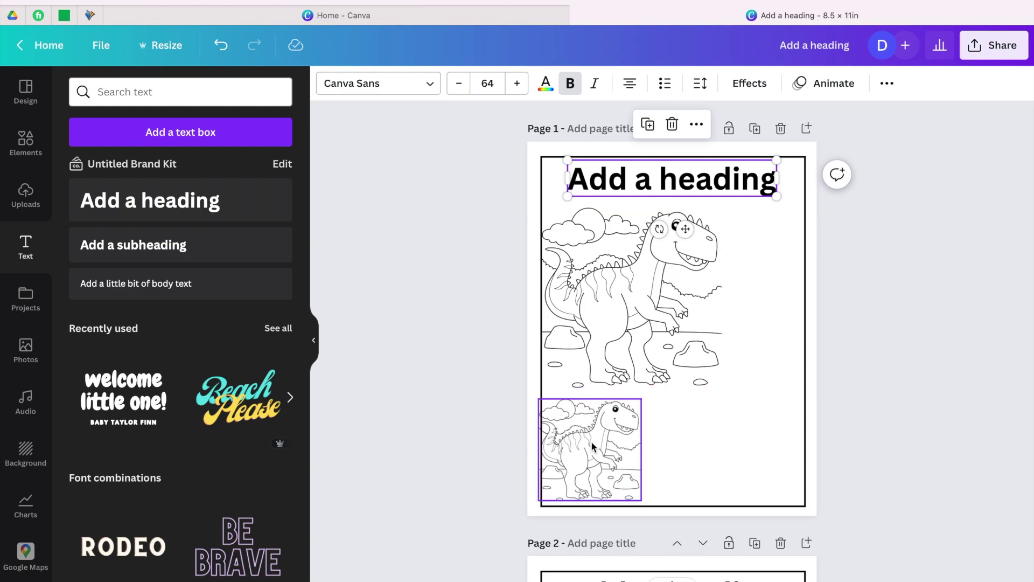
{"action": "scroll", "coordinate": [591, 443], "scroll_direction": "down", "scroll_amount": 3}
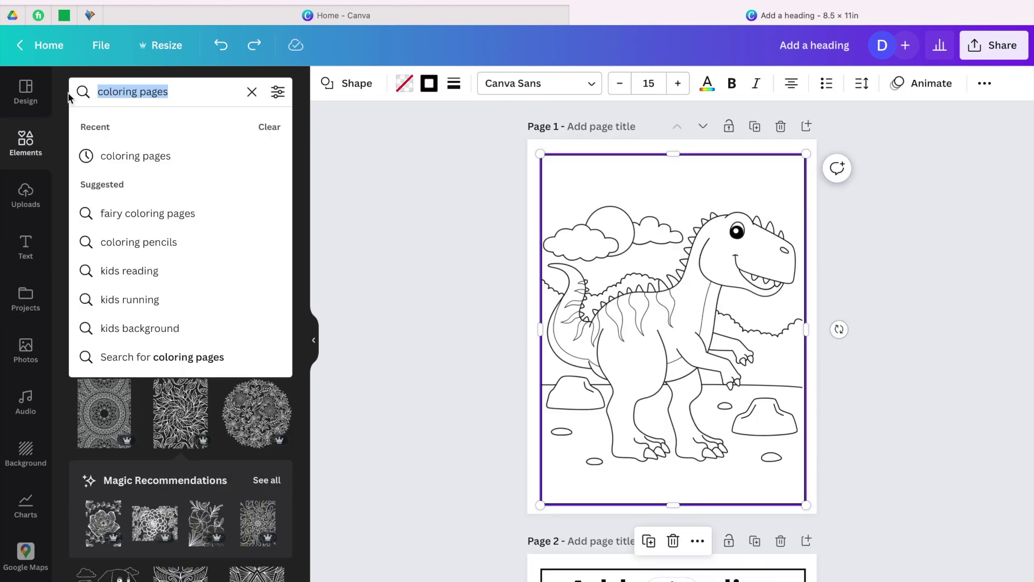
{"action": "key", "text": "BackSpace"}
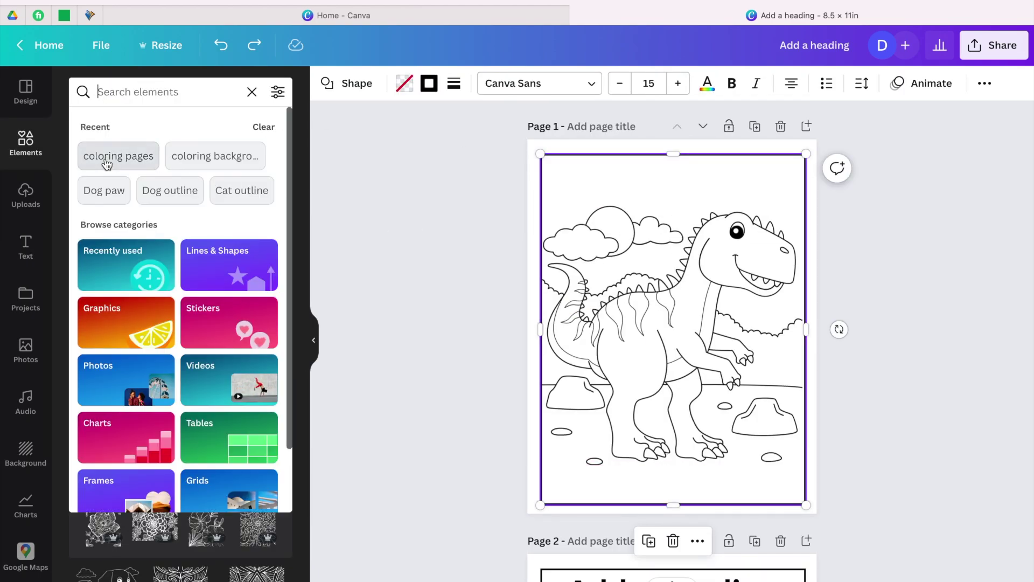
Step: Search graphics for 'coloring pages' and add the leafy mandala pattern to Page 1
{"action": "left_click", "coordinate": [22, 139]}
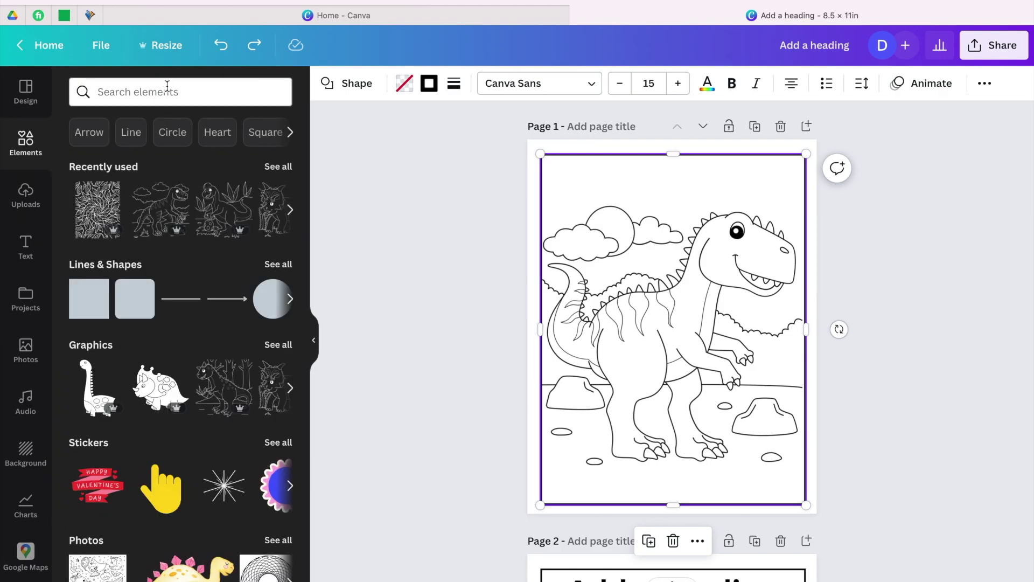
{"action": "left_click", "coordinate": [167, 88]}
{"action": "type", "text": "coloring pages"}
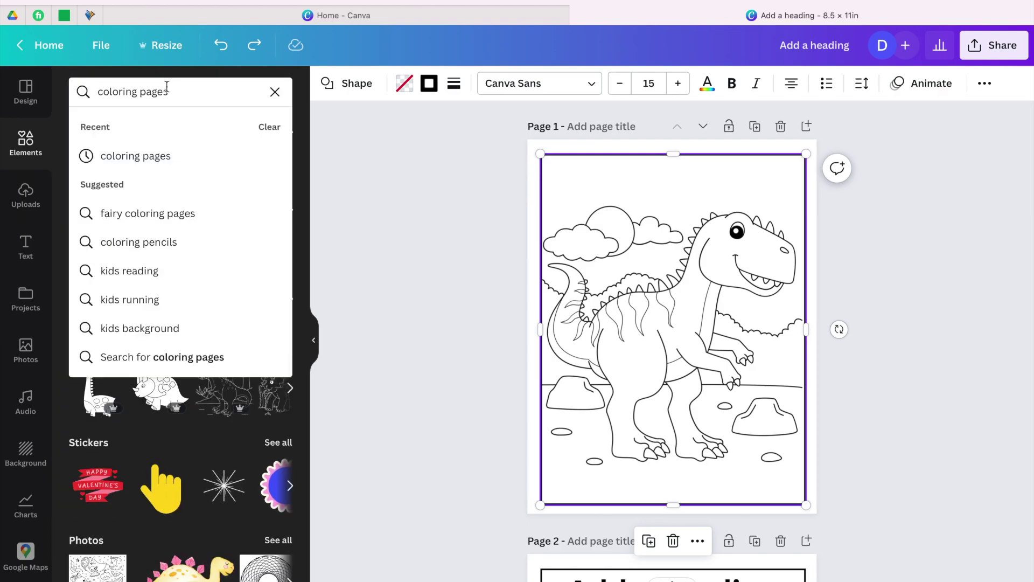
{"action": "key", "text": "Return"}
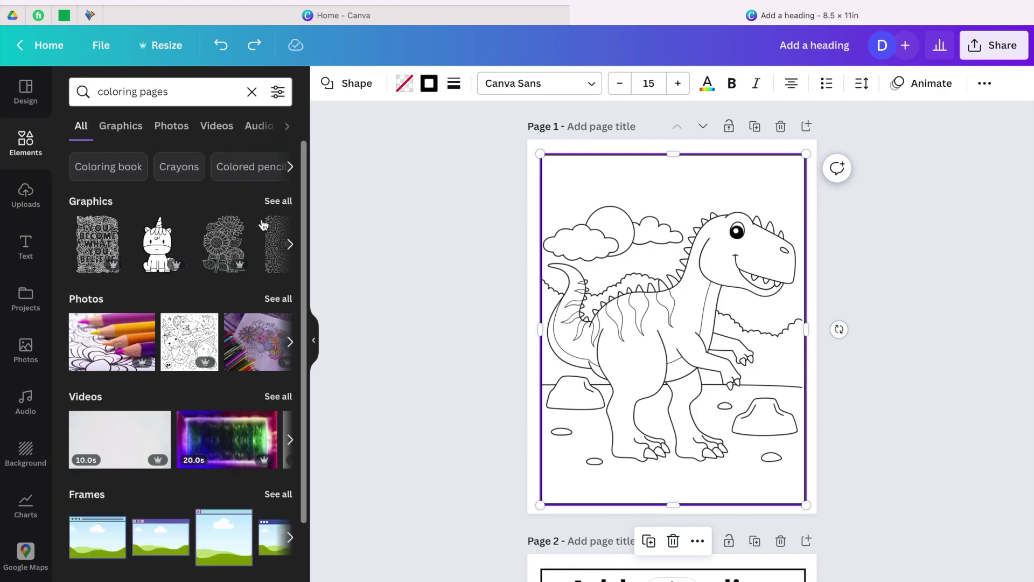
{"action": "left_click", "coordinate": [277, 201]}
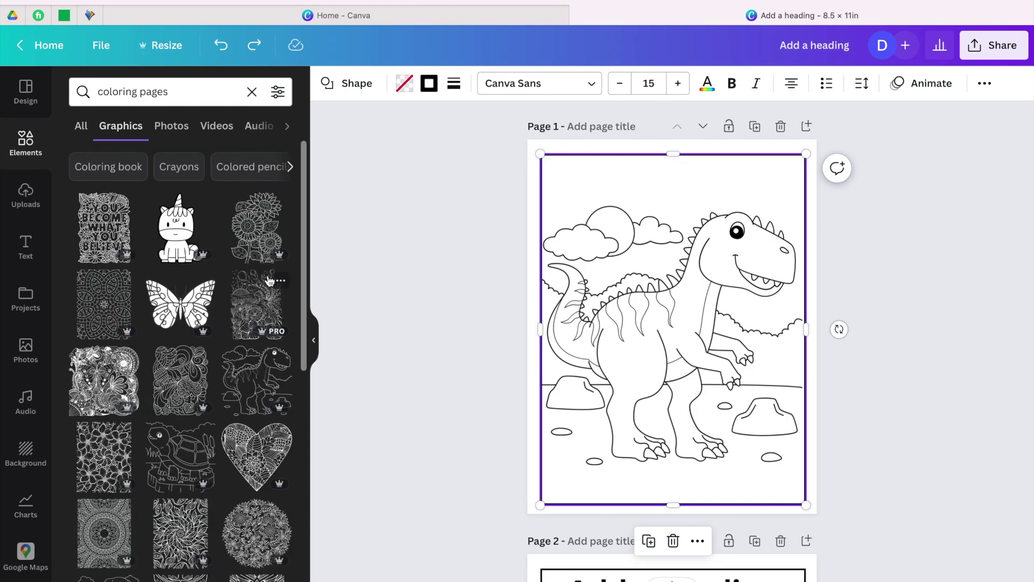
{"action": "scroll", "coordinate": [269, 280], "scroll_direction": "down", "scroll_amount": 1}
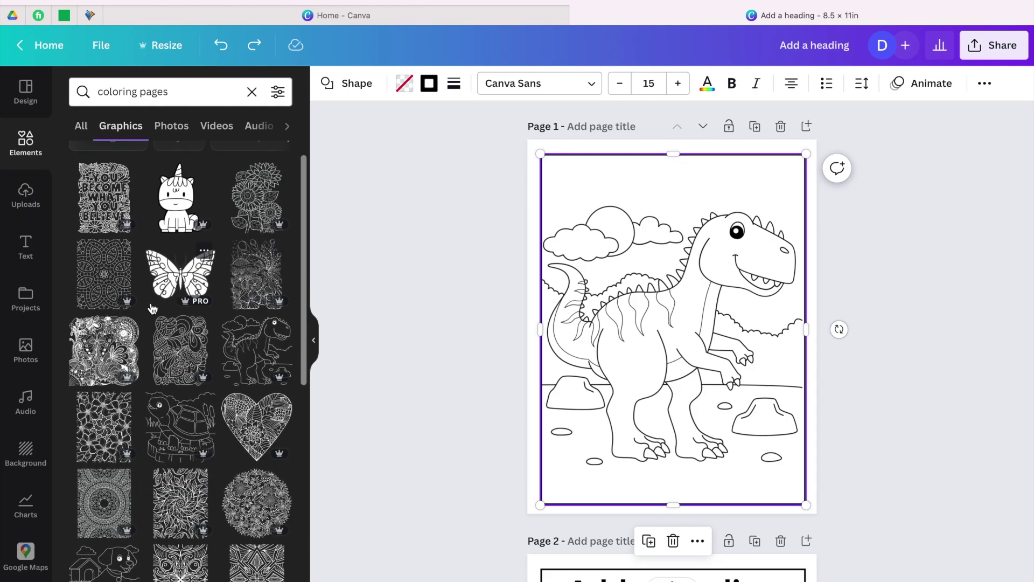
{"action": "scroll", "coordinate": [182, 354], "scroll_direction": "down", "scroll_amount": 2}
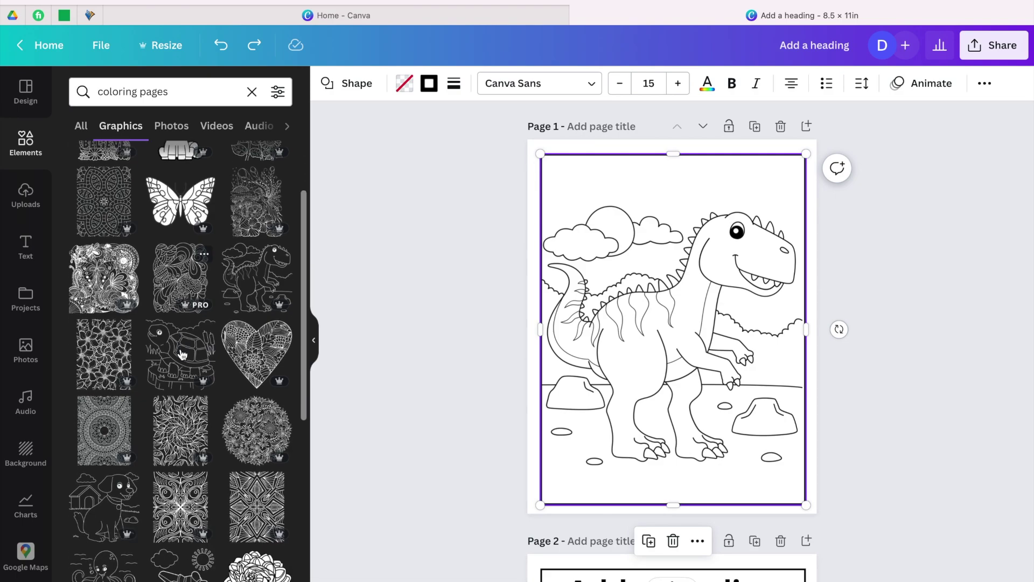
{"action": "left_click", "coordinate": [175, 398]}
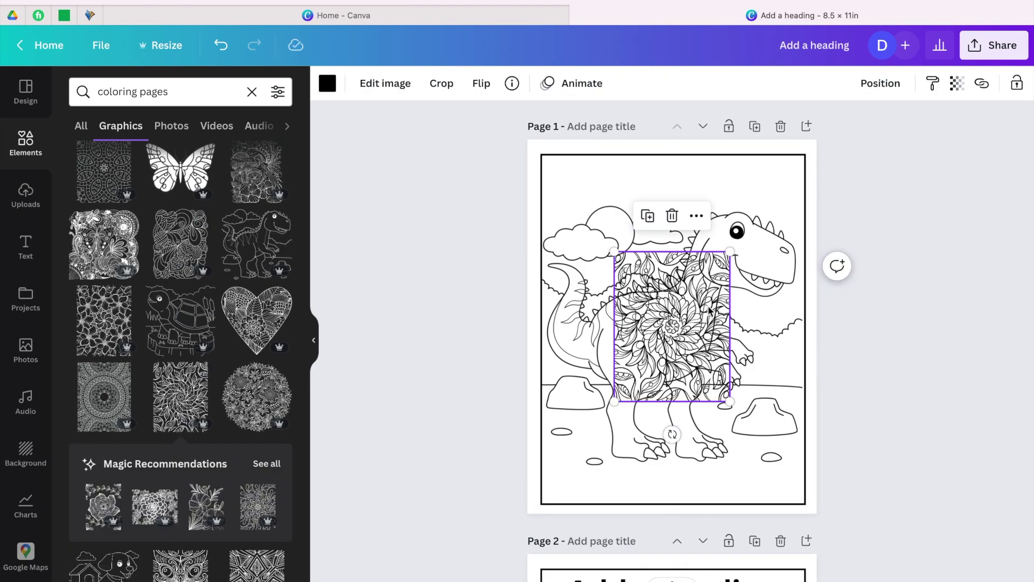
{"action": "key", "text": "ctrl+z"}
Step: Enlarge the mandala to fill Page 1, send it behind the dinosaur, and fade it to transparency 16
{"action": "left_click_drag", "start_coordinate": [727, 398], "coordinate": [798, 507]}
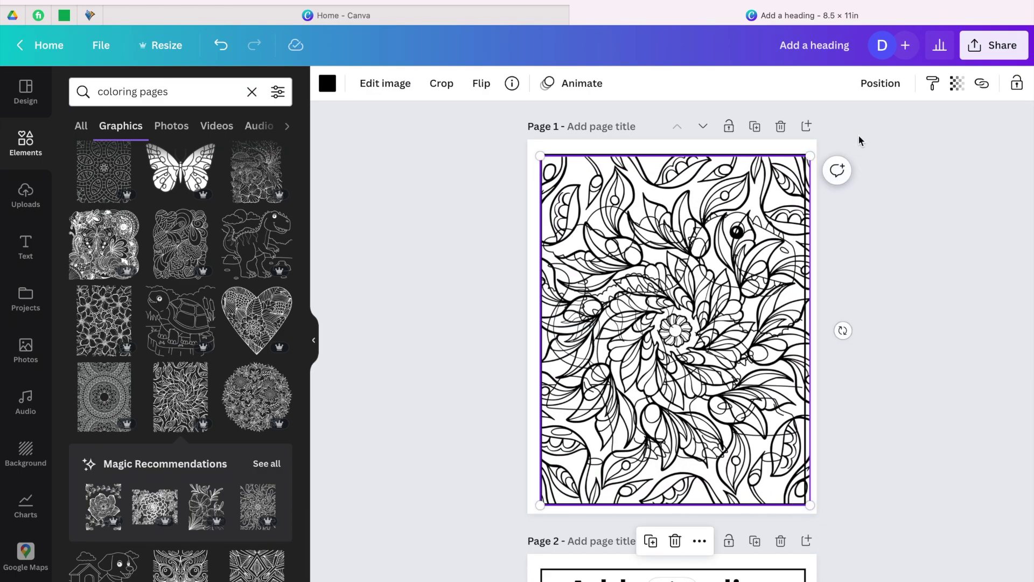
{"action": "left_click", "coordinate": [883, 84]}
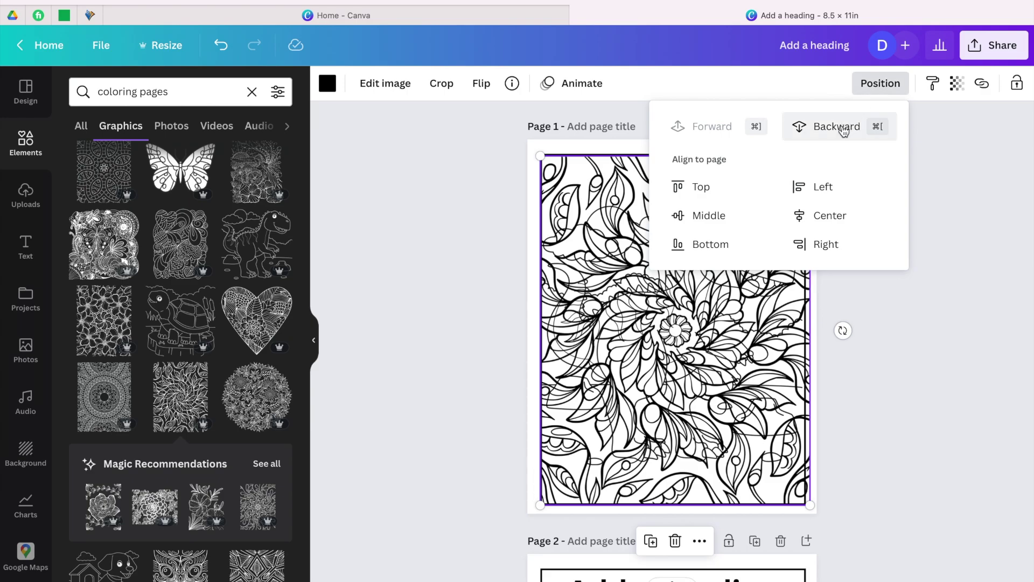
{"action": "left_click", "coordinate": [843, 129]}
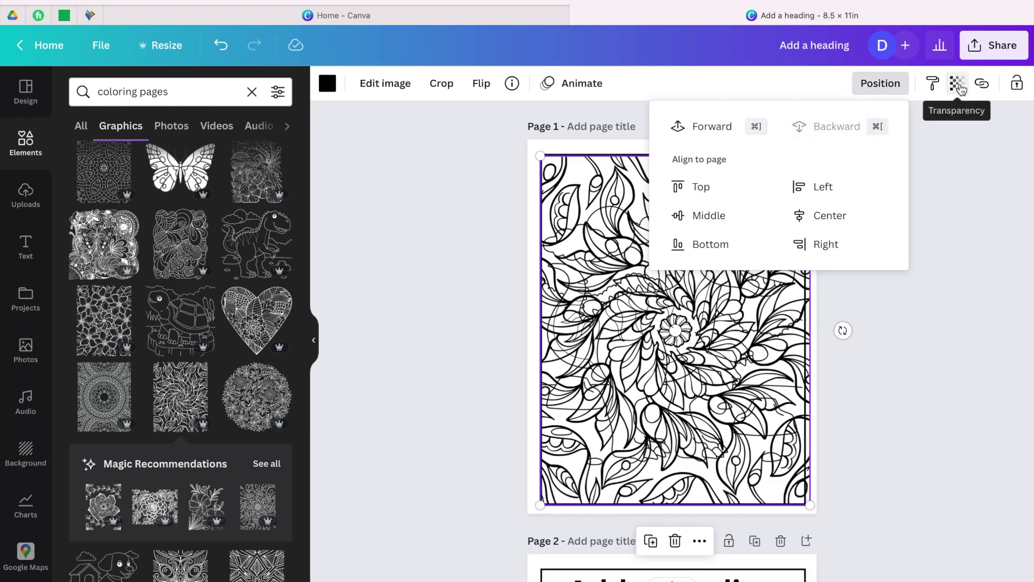
{"action": "left_click", "coordinate": [957, 85]}
{"action": "left_click_drag", "start_coordinate": [958, 143], "coordinate": [843, 158]}
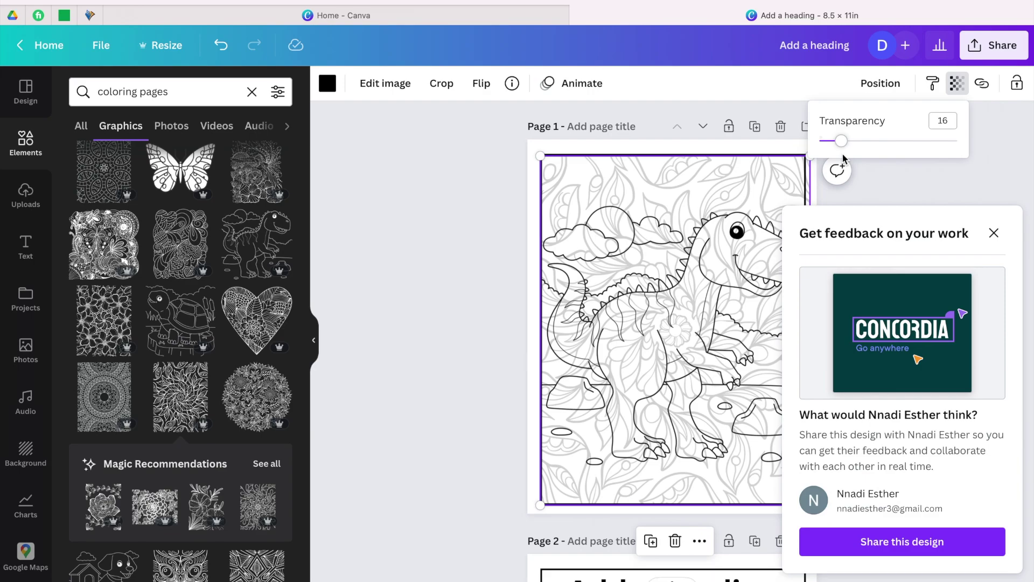
{"action": "left_click", "coordinate": [510, 215]}
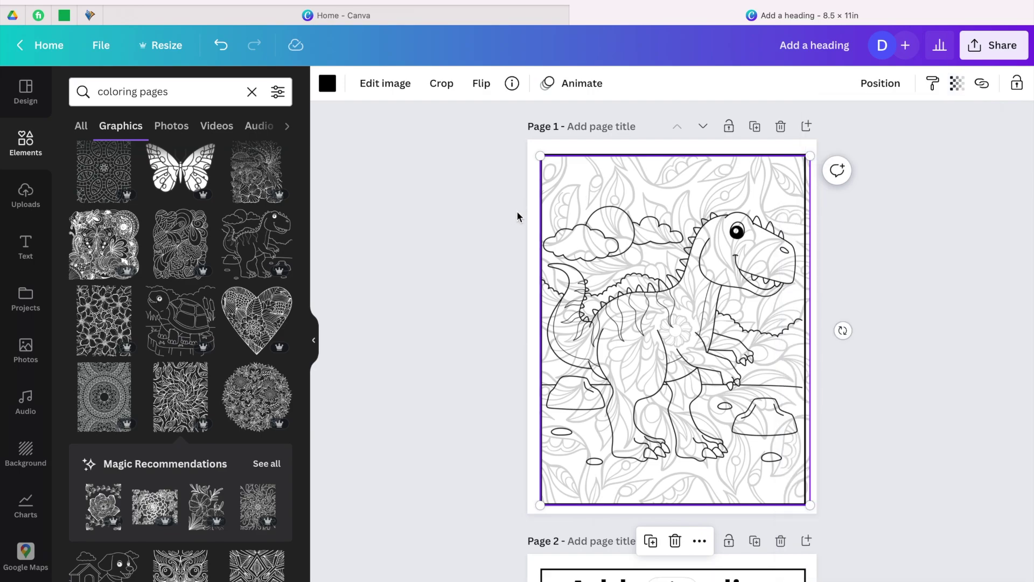
Step: Scroll through the pages down to the empty bordered Page 11
{"action": "scroll", "coordinate": [743, 337], "scroll_direction": "down", "scroll_amount": 2}
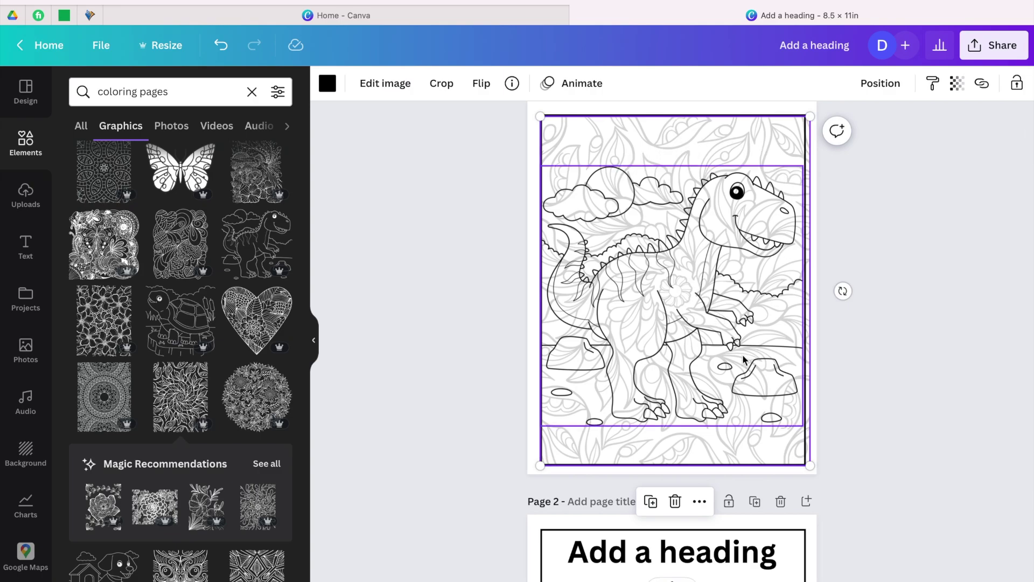
{"action": "scroll", "coordinate": [744, 360], "scroll_direction": "up", "scroll_amount": 1}
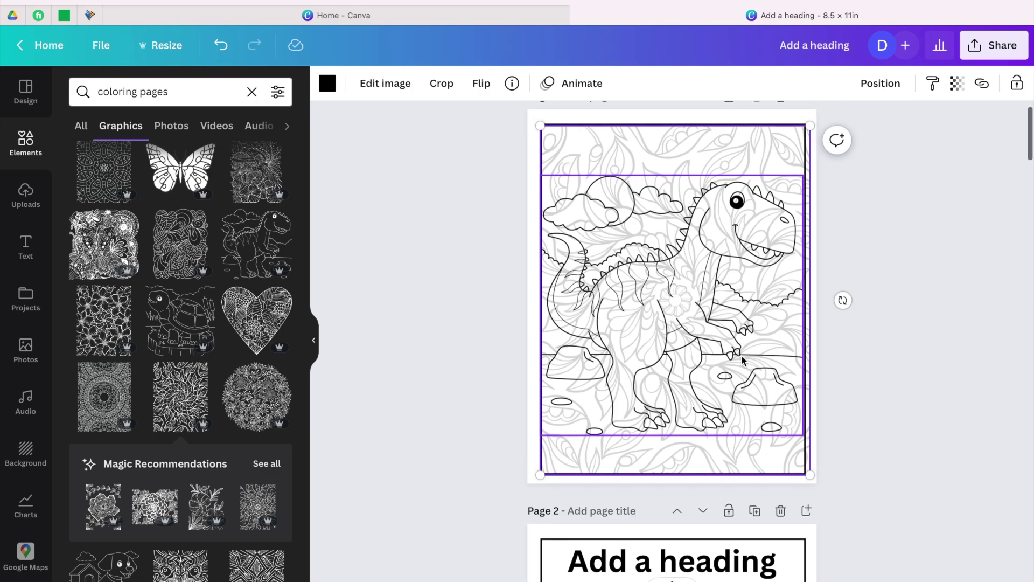
{"action": "scroll", "coordinate": [710, 310], "scroll_direction": "down", "scroll_amount": 2}
{"action": "scroll", "coordinate": [711, 310], "scroll_direction": "down", "scroll_amount": 4}
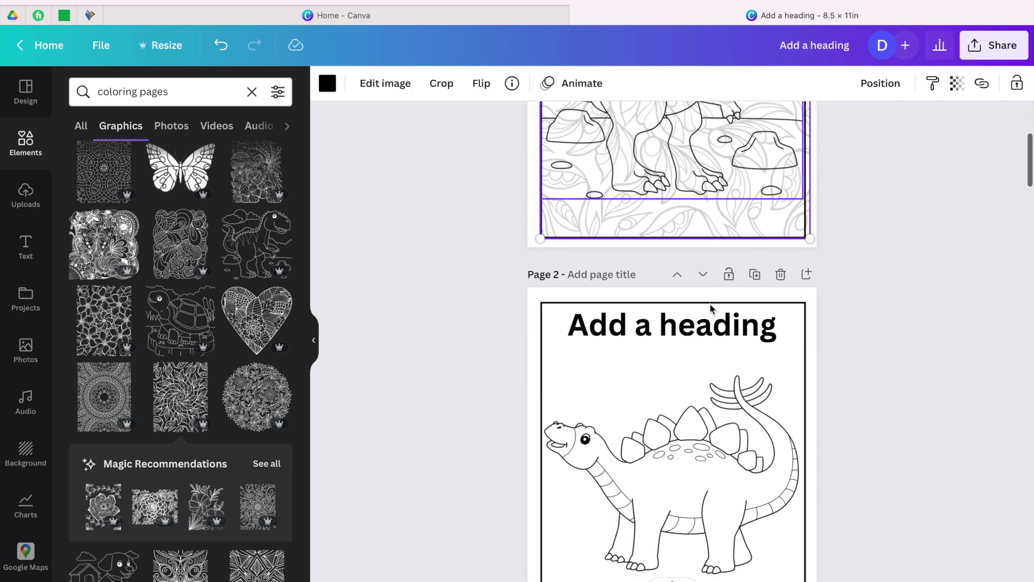
{"action": "scroll", "coordinate": [689, 447], "scroll_direction": "down", "scroll_amount": 4}
{"action": "scroll", "coordinate": [688, 382], "scroll_direction": "up", "scroll_amount": 1}
{"action": "scroll", "coordinate": [706, 405], "scroll_direction": "up", "scroll_amount": 7}
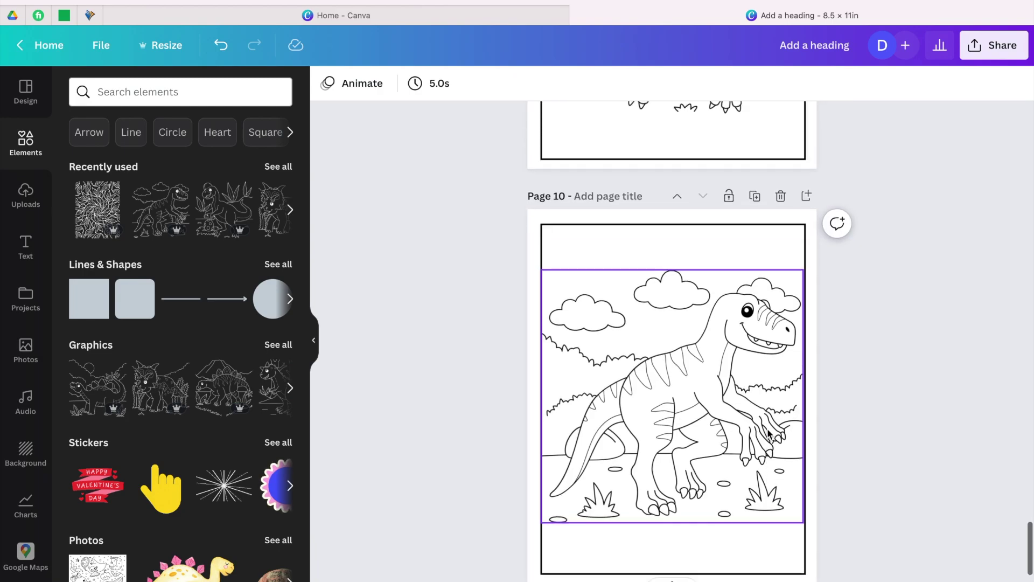
{"action": "scroll", "coordinate": [729, 256], "scroll_direction": "down", "scroll_amount": 2}
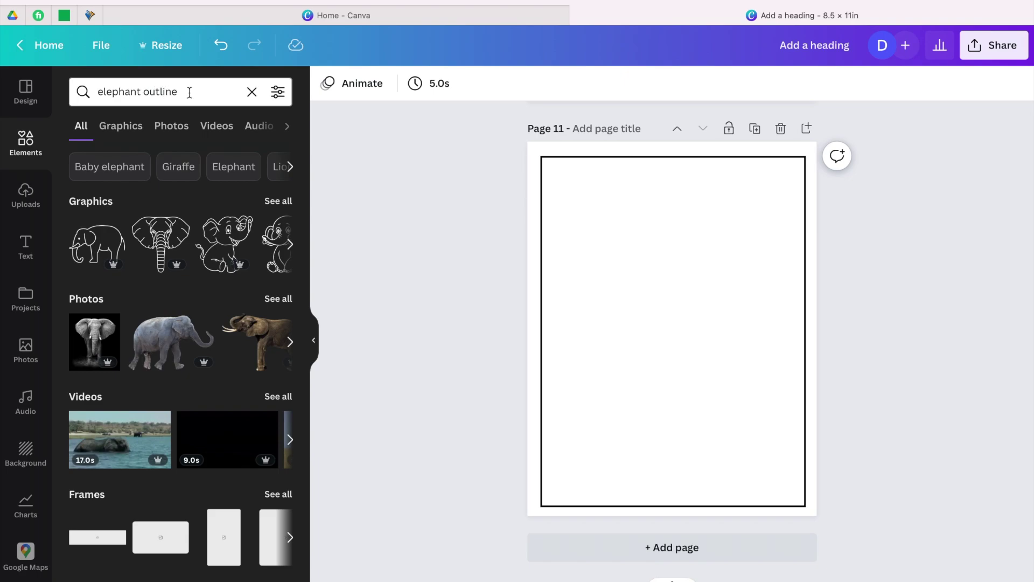
Step: Search 'elephant outline' and drag the elephant outline drawing onto Page 11
{"action": "left_click", "coordinate": [189, 92]}
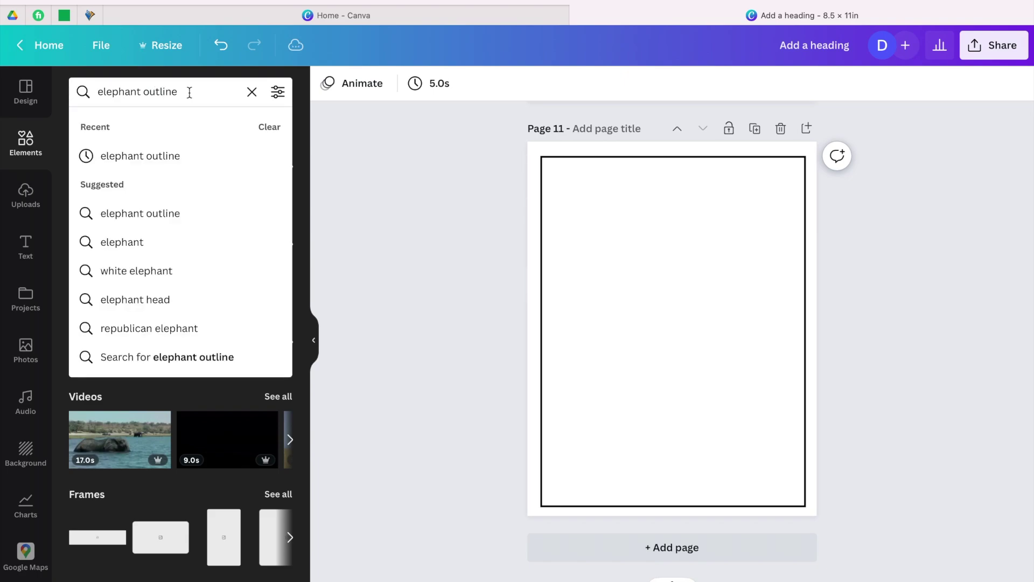
{"action": "key", "text": "Return"}
{"action": "left_click_drag", "start_coordinate": [102, 226], "coordinate": [690, 369]}
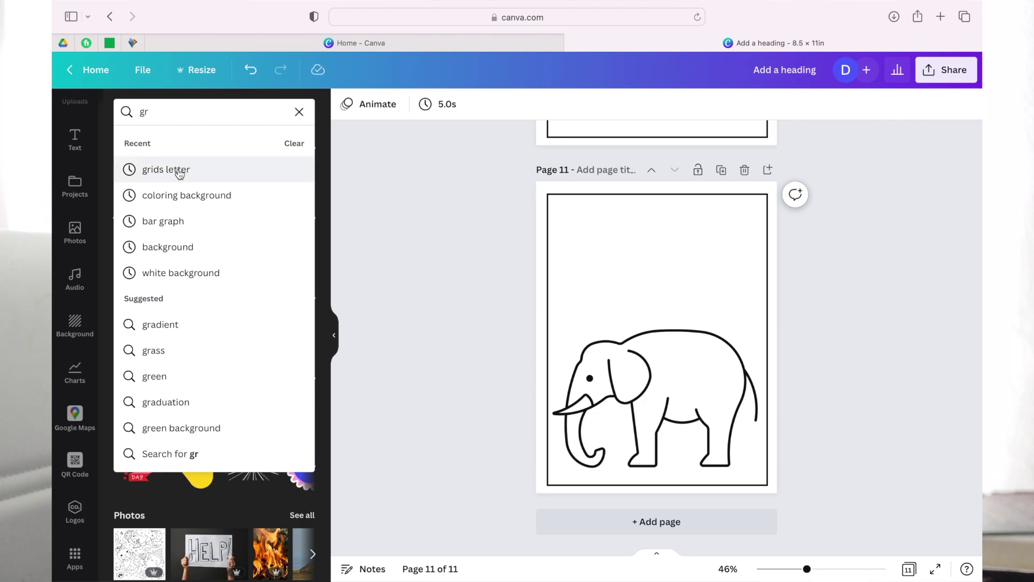
Step: Search 'grids letter' and add the letter E frame to Page 11's top-left corner
{"action": "left_click", "coordinate": [178, 169]}
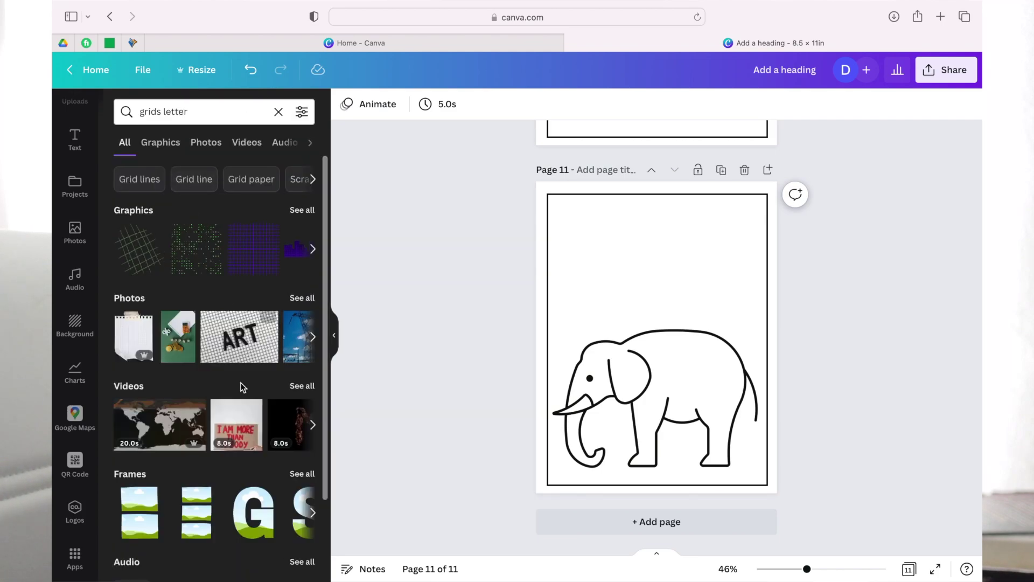
{"action": "scroll", "coordinate": [241, 372], "scroll_direction": "down", "scroll_amount": 3}
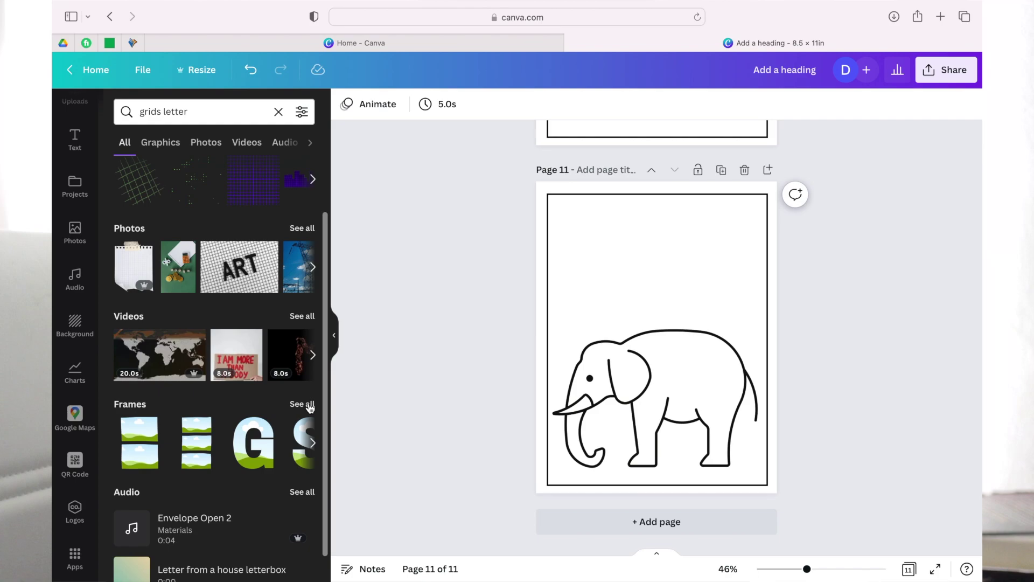
{"action": "left_click", "coordinate": [310, 405]}
{"action": "scroll", "coordinate": [263, 391], "scroll_direction": "down", "scroll_amount": 5}
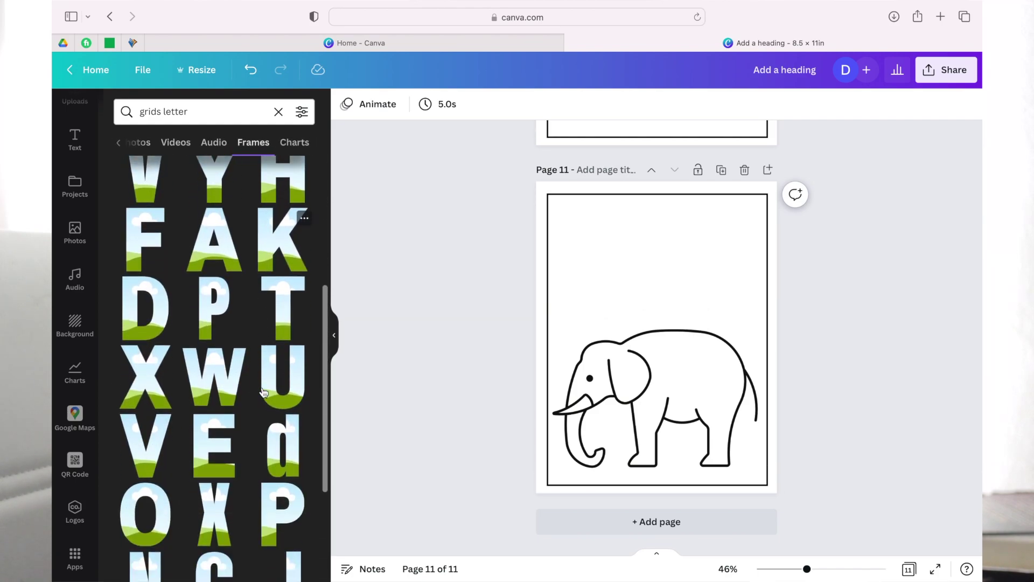
{"action": "scroll", "coordinate": [263, 392], "scroll_direction": "down", "scroll_amount": 2}
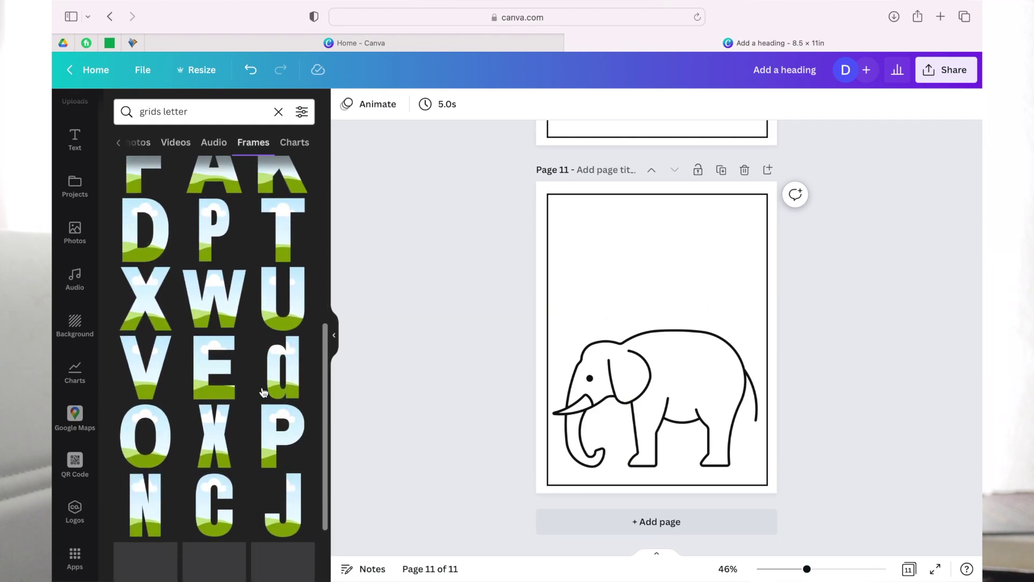
{"action": "left_click", "coordinate": [206, 353]}
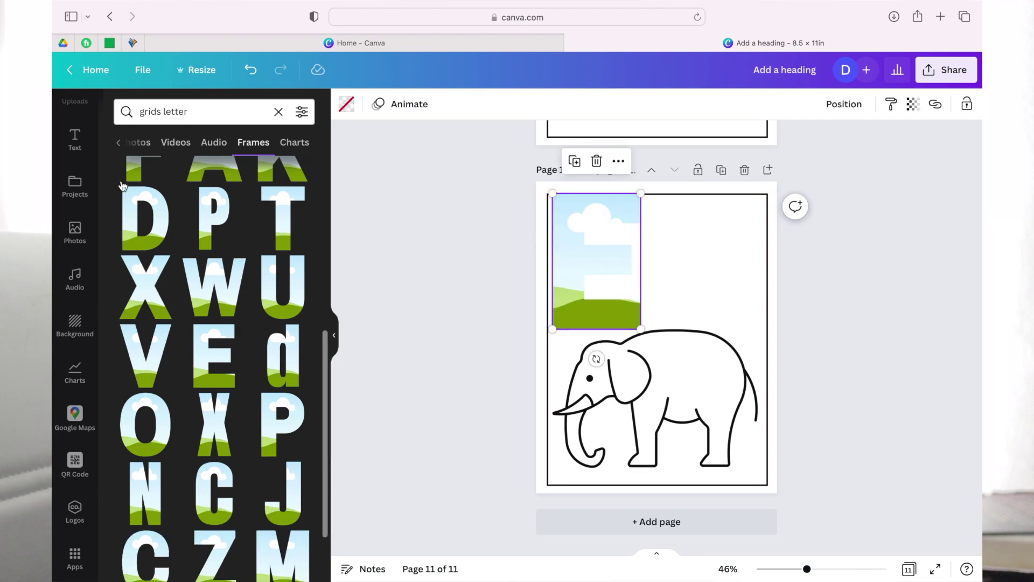
{"action": "left_click", "coordinate": [75, 139]}
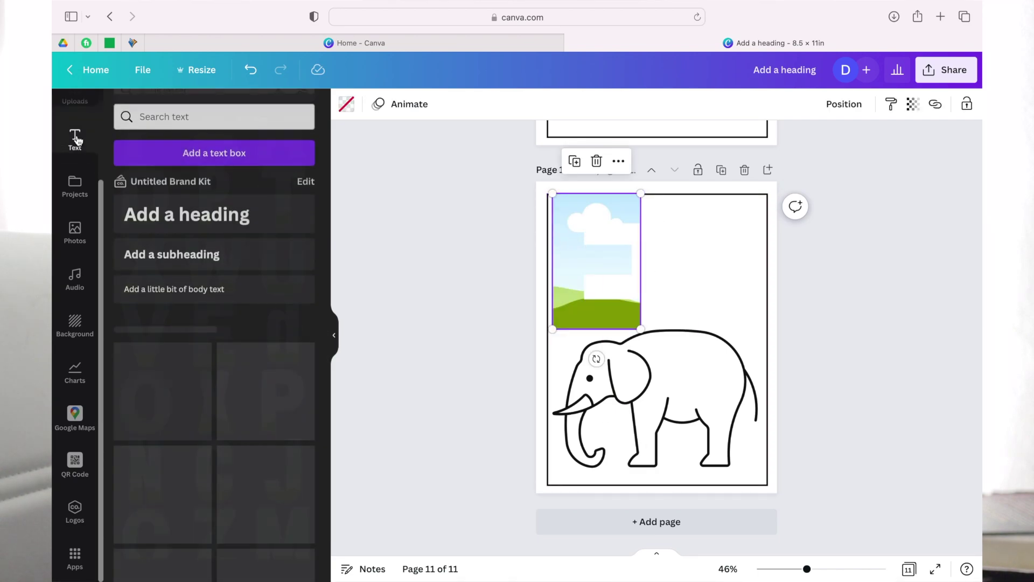
Step: Add a heading reading 'Elephant' on page 11 and position it beside the E frame
{"action": "left_click", "coordinate": [182, 209]}
{"action": "left_click_drag", "start_coordinate": [597, 329], "coordinate": [696, 235]}
{"action": "type", "text": "lephant"}
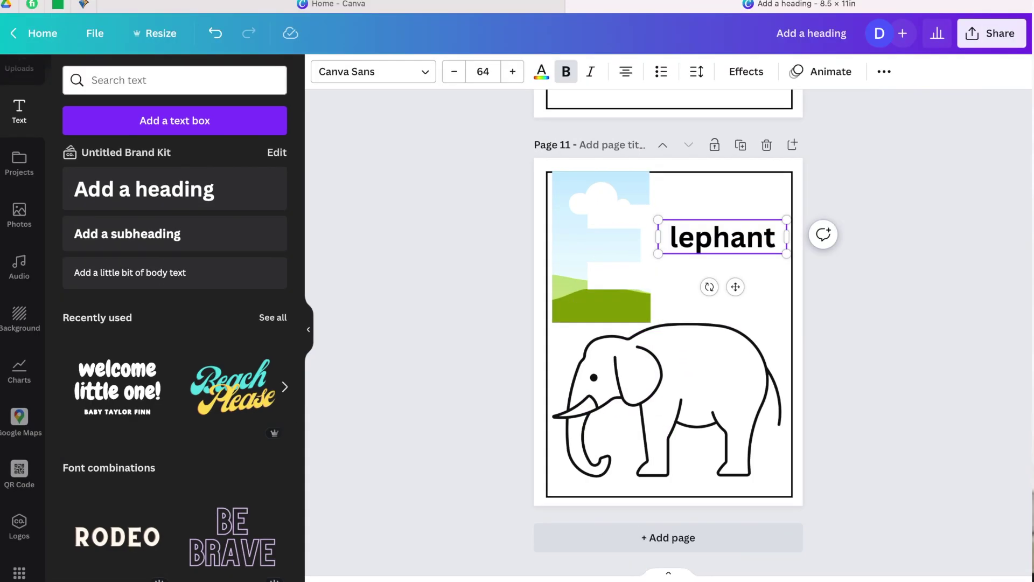
{"action": "type", "text": "E"}
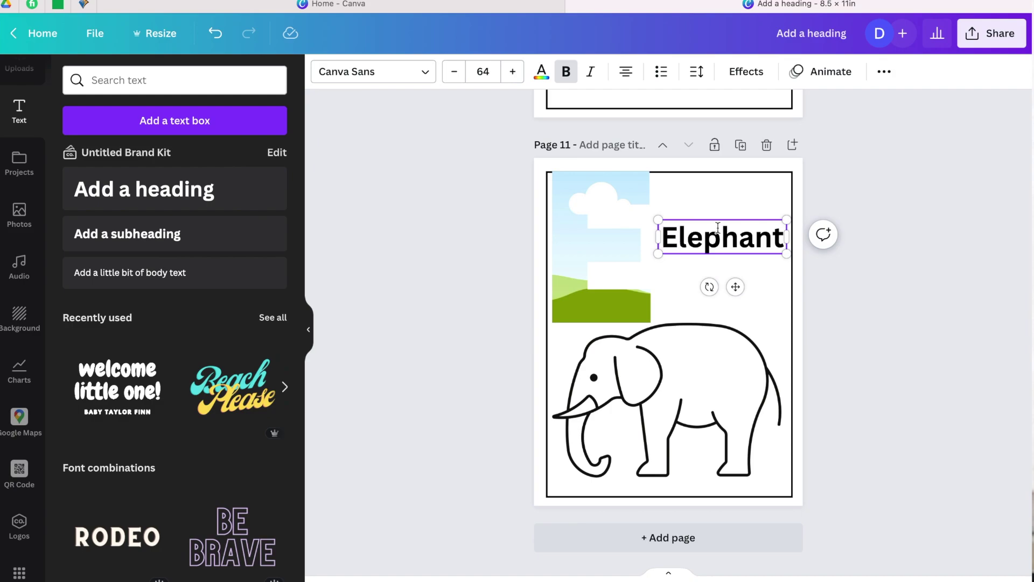
{"action": "left_click", "coordinate": [722, 201]}
{"action": "left_click_drag", "start_coordinate": [724, 240], "coordinate": [728, 302]}
{"action": "left_click", "coordinate": [18, 129]}
Step: Fill the E frame with the pink water-droplet photo from Recently used
{"action": "left_click", "coordinate": [245, 80]}
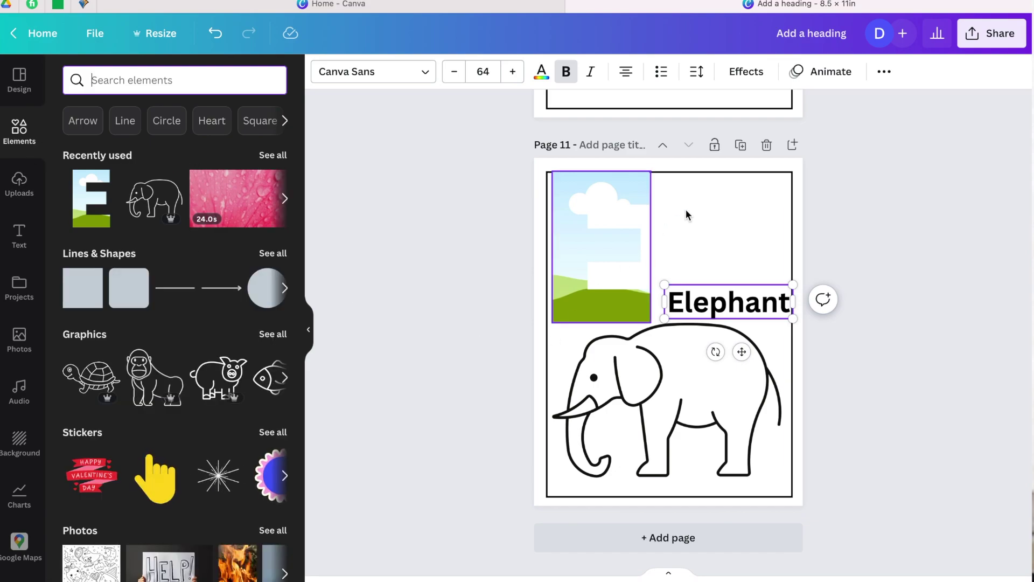
{"action": "left_click_drag", "start_coordinate": [237, 198], "coordinate": [569, 197]}
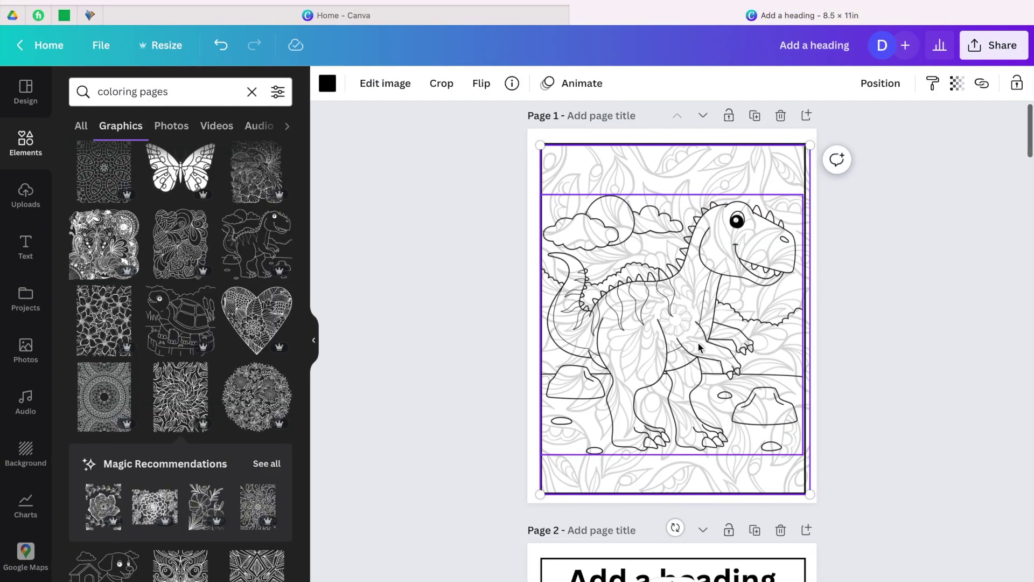
{"action": "scroll", "coordinate": [699, 346], "scroll_direction": "down", "scroll_amount": 7}
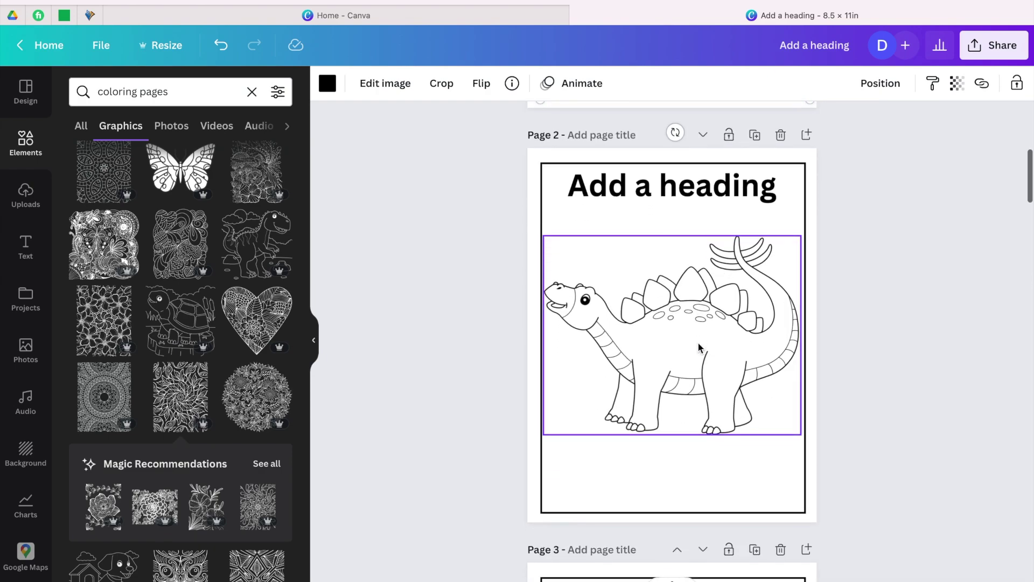
{"action": "scroll", "coordinate": [699, 347], "scroll_direction": "down", "scroll_amount": 3}
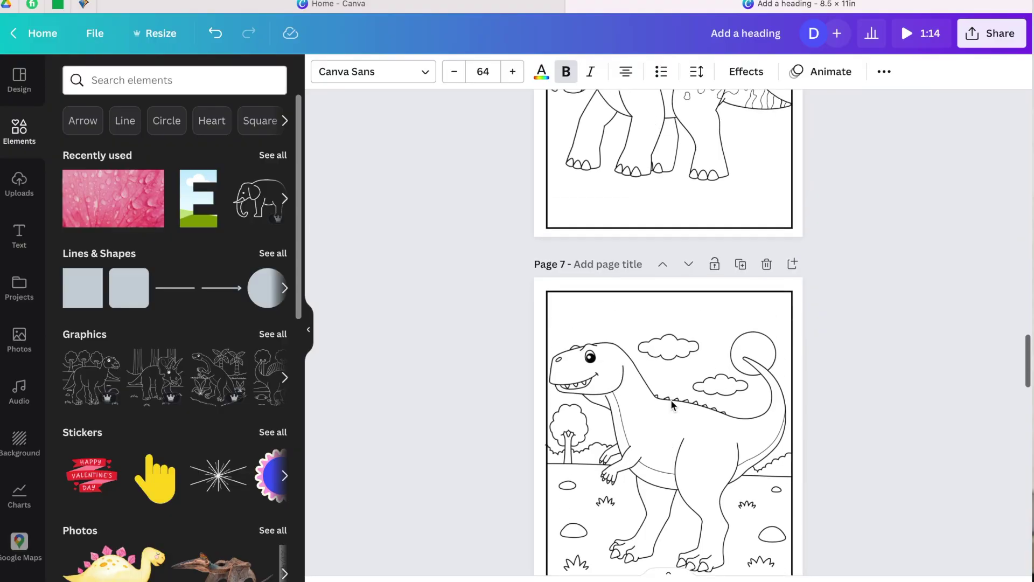
{"action": "scroll", "coordinate": [672, 404], "scroll_direction": "up", "scroll_amount": 20}
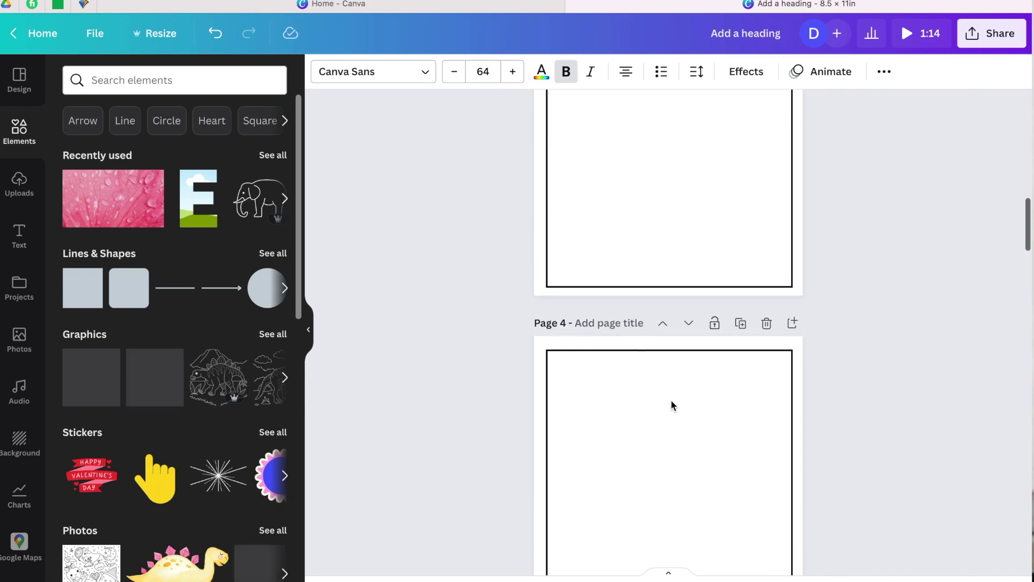
{"action": "scroll", "coordinate": [671, 404], "scroll_direction": "up", "scroll_amount": 12}
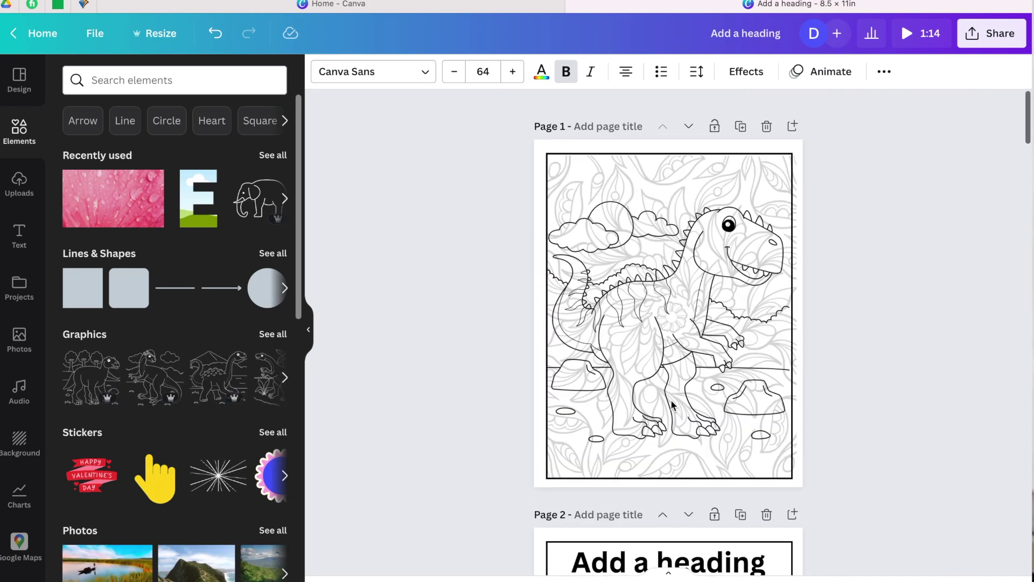
{"action": "scroll", "coordinate": [671, 404], "scroll_direction": "down", "scroll_amount": 5}
{"action": "scroll", "coordinate": [672, 404], "scroll_direction": "up", "scroll_amount": 5}
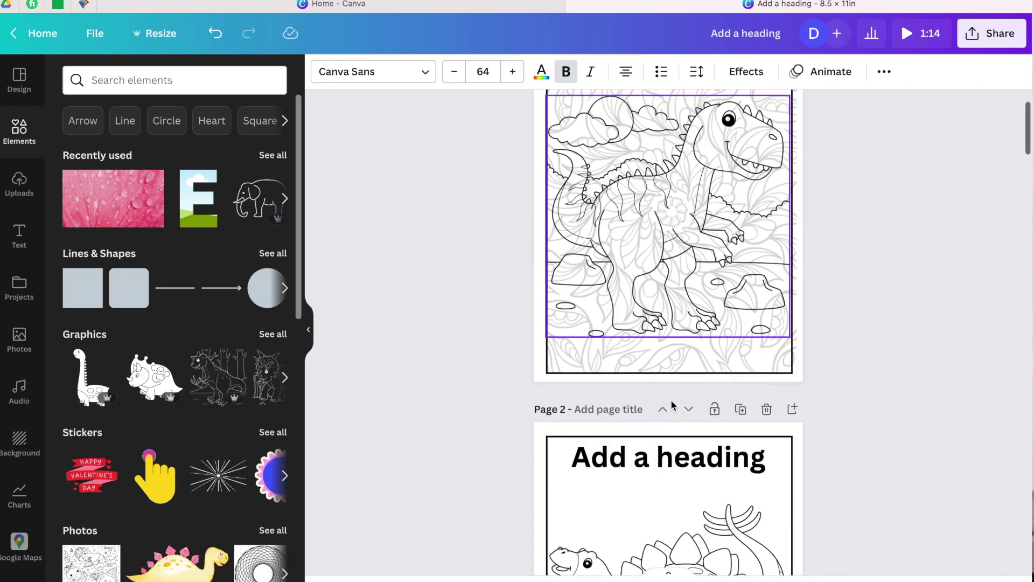